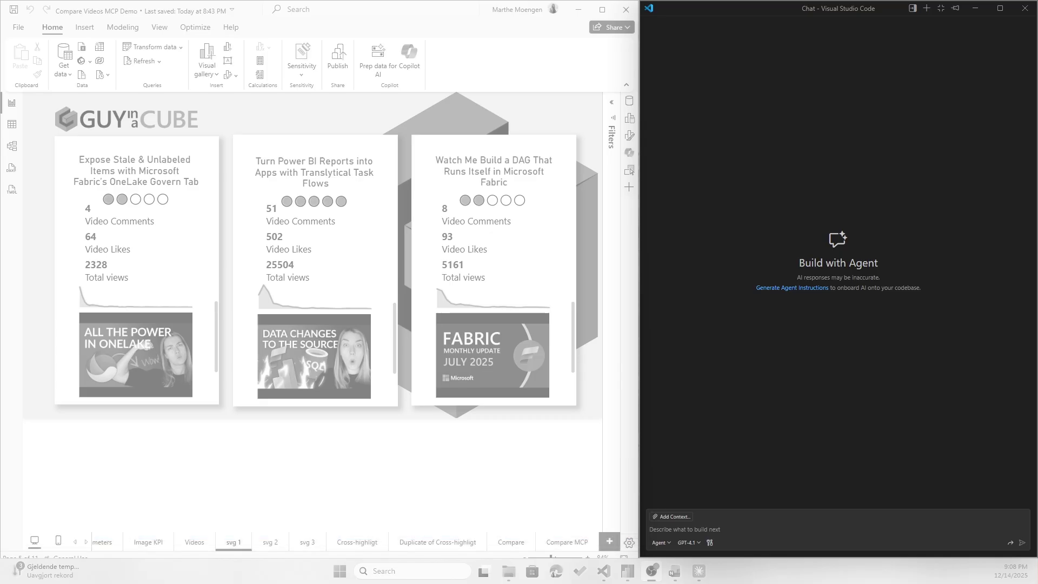
Show the chat agent's tool list, including the powerbi-modeling-mcp server.
click(710, 543)
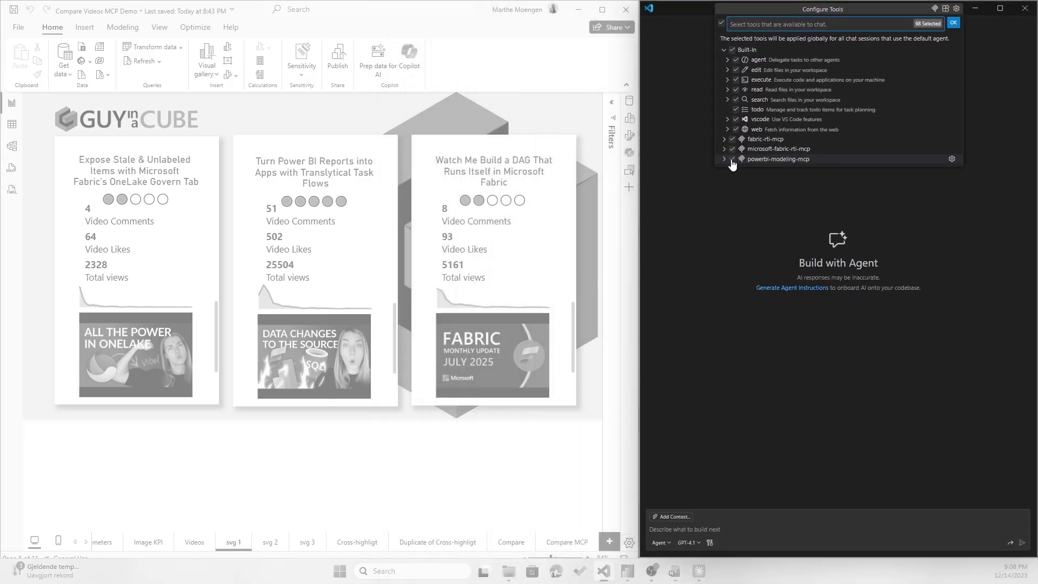
Open Claude full-screen and ask it to connect to the Power BI report.
key(ctrl+alt+space)
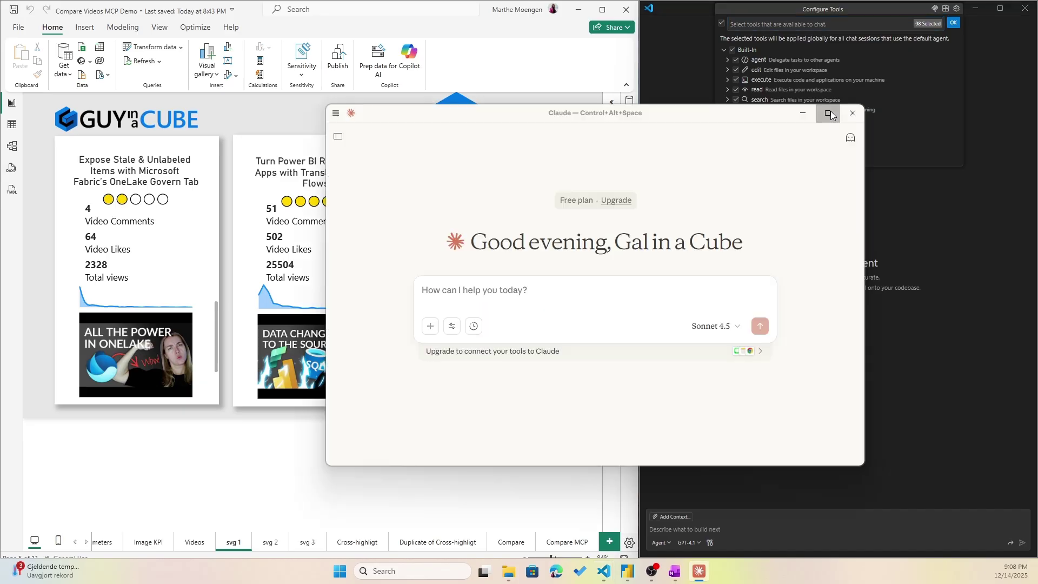
click(829, 114)
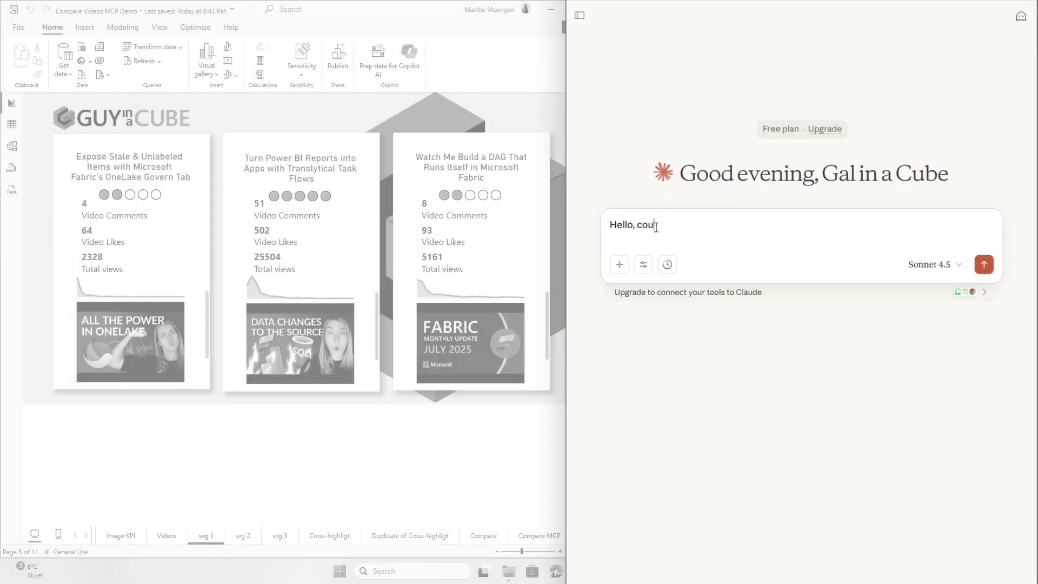
text( connect to my Power BI report?)
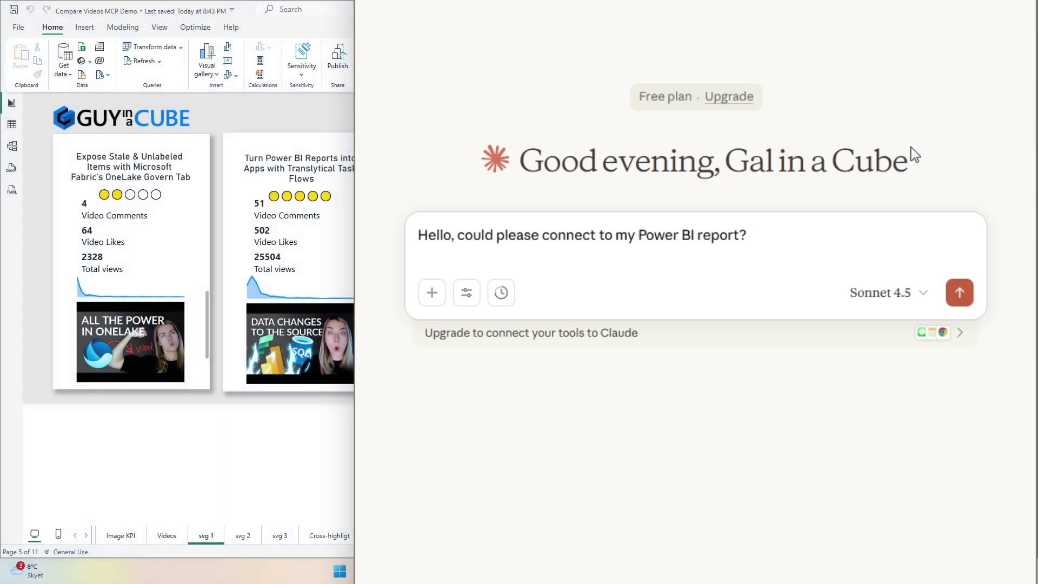
click(960, 293)
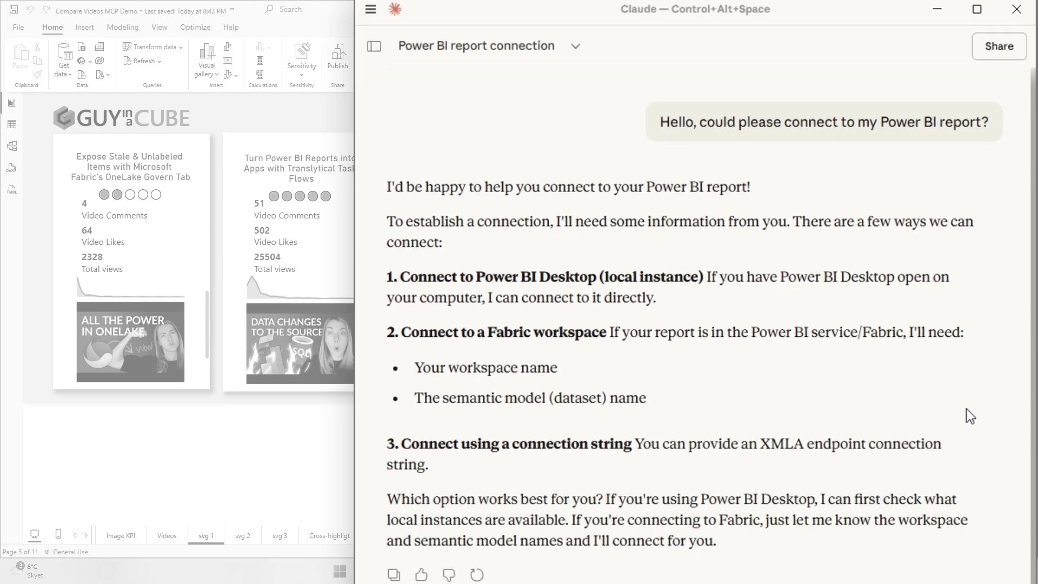
Send a follow-up naming the Compare Videos MCP Demo report in Power BI Desktop.
text(Can)
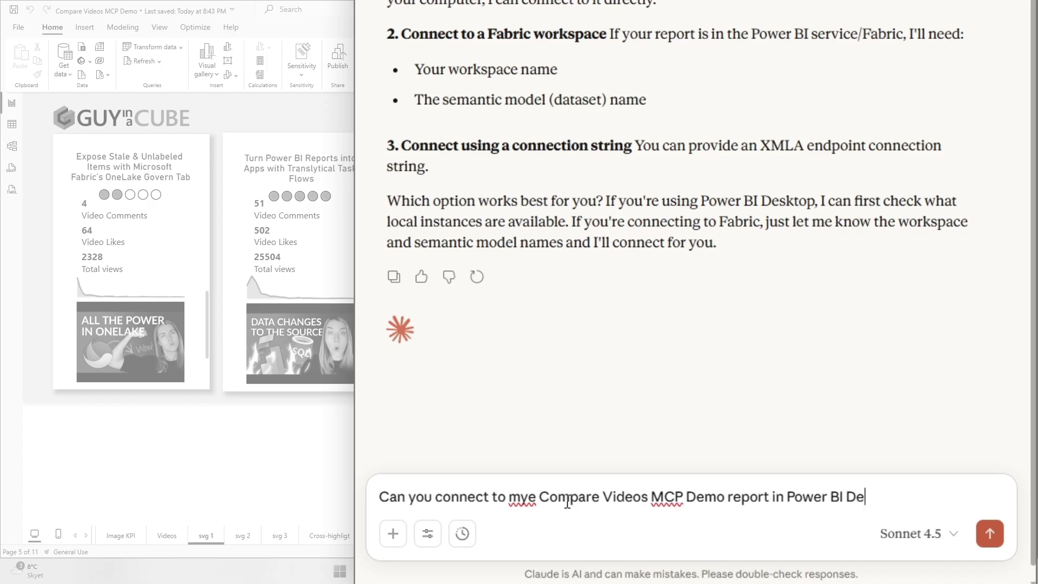
text(?)
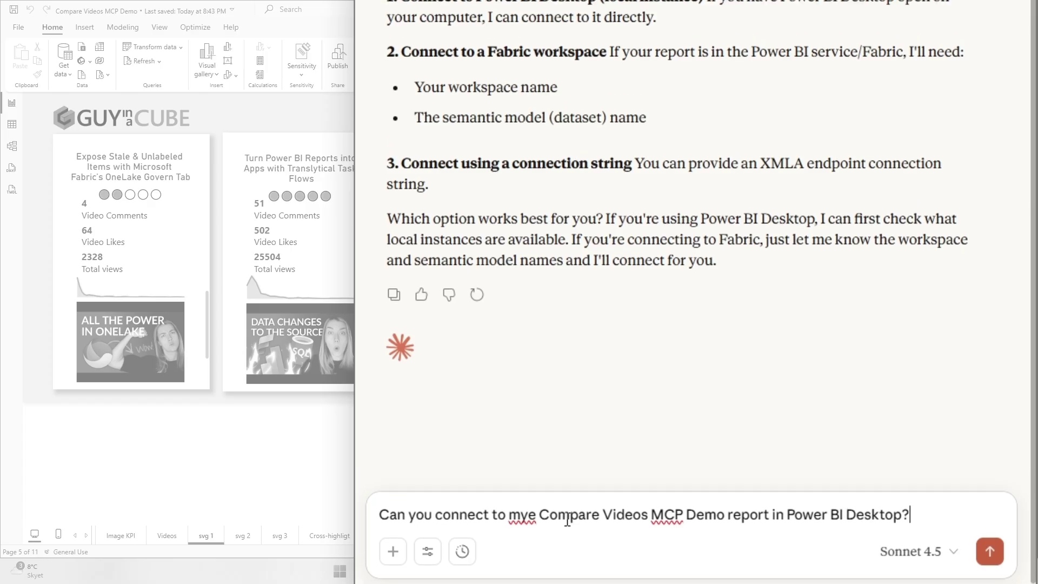
key(Return)
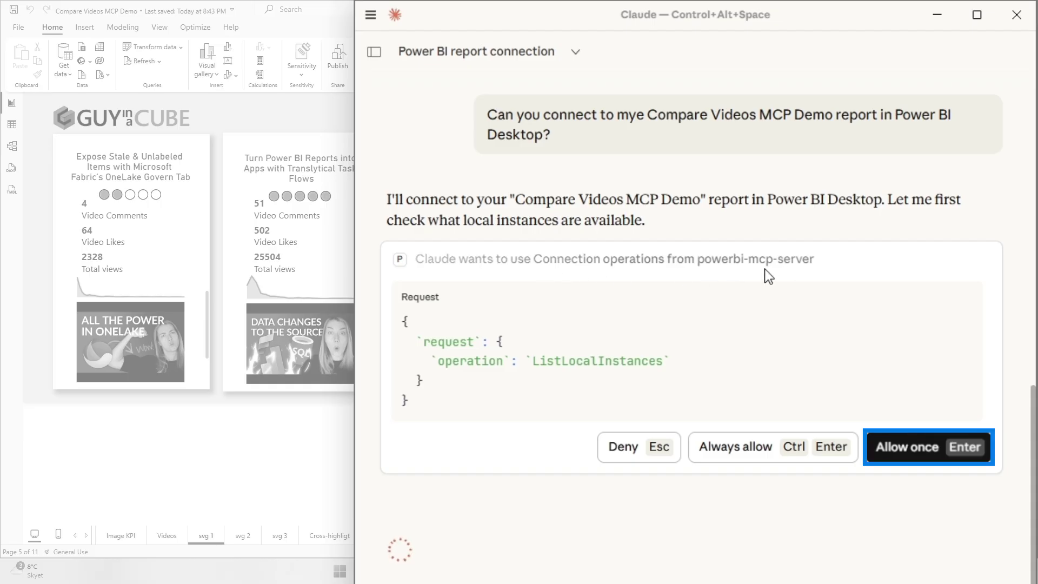
Allow Claude to list local Power BI instances and connect to Compare Videos MCP Demo.
click(920, 459)
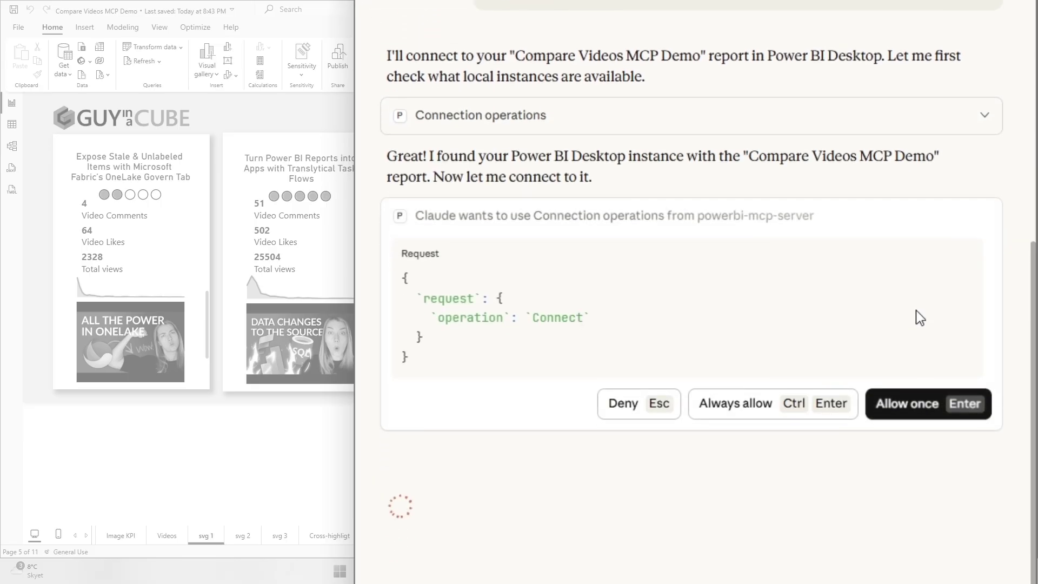
click(919, 403)
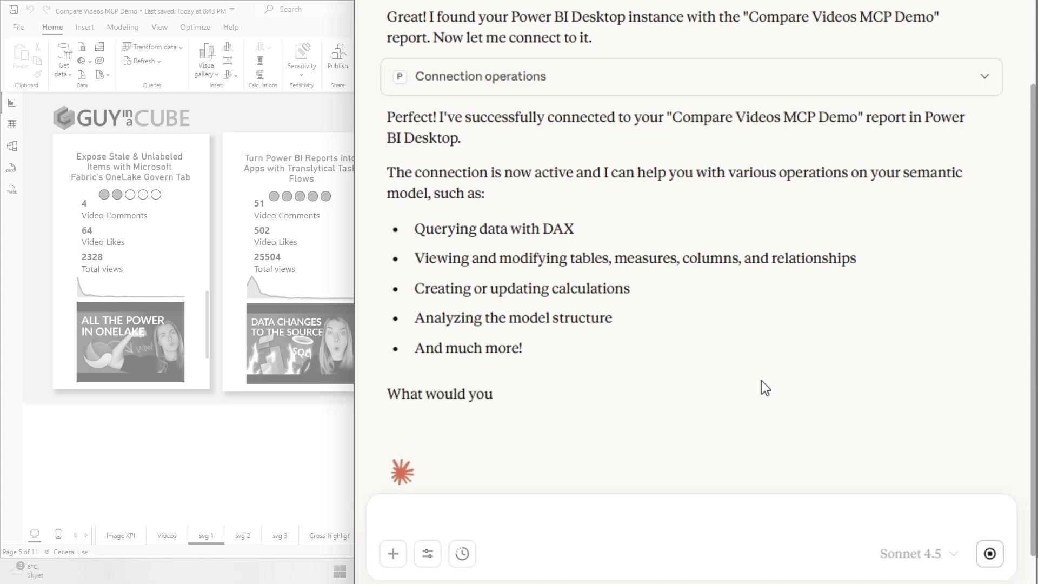
click(508, 491)
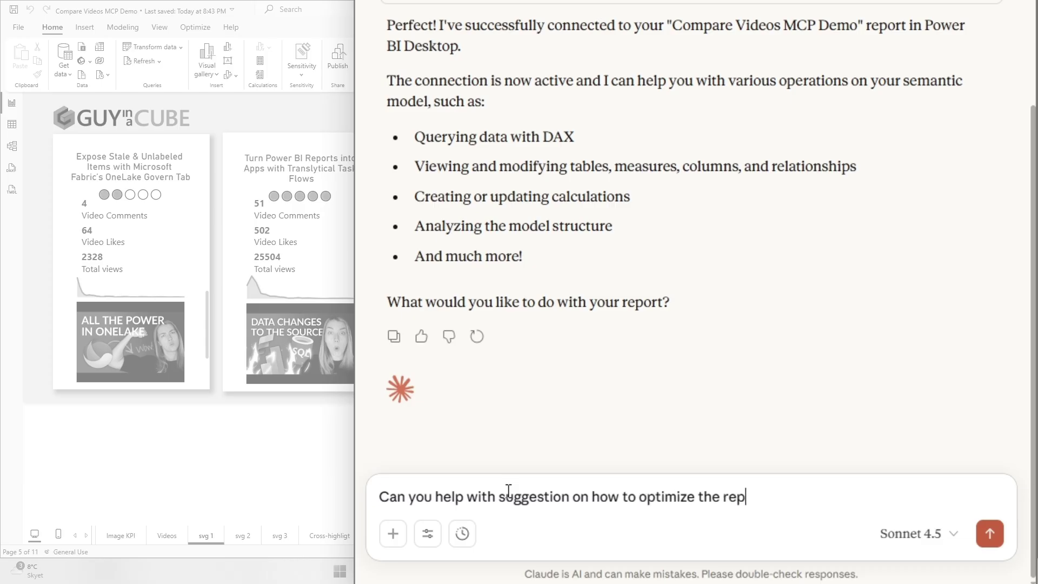
Send the optimization question and approve Claude's database, Total views measure and column lookups.
key(Return)
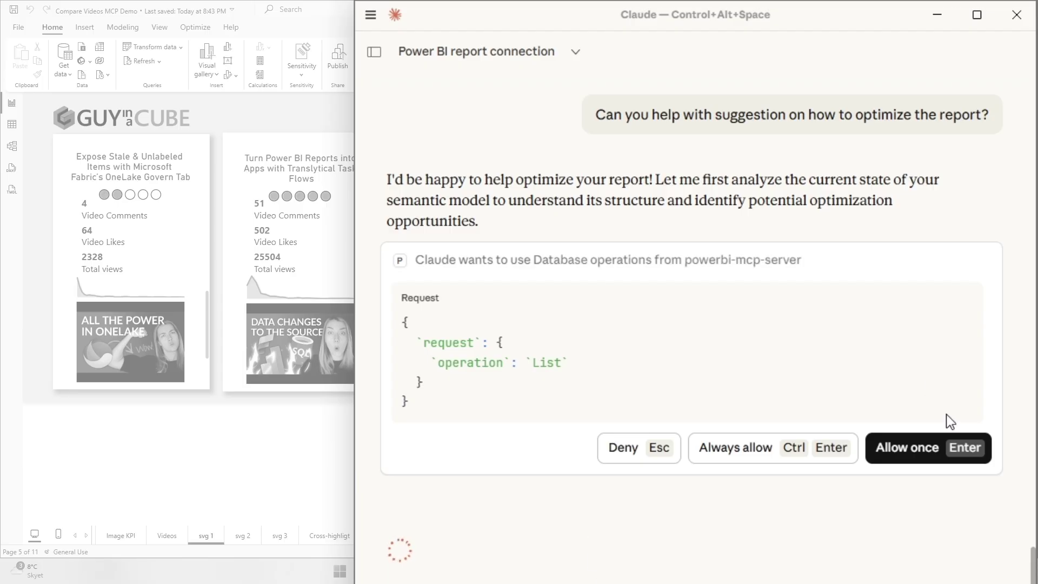
click(940, 450)
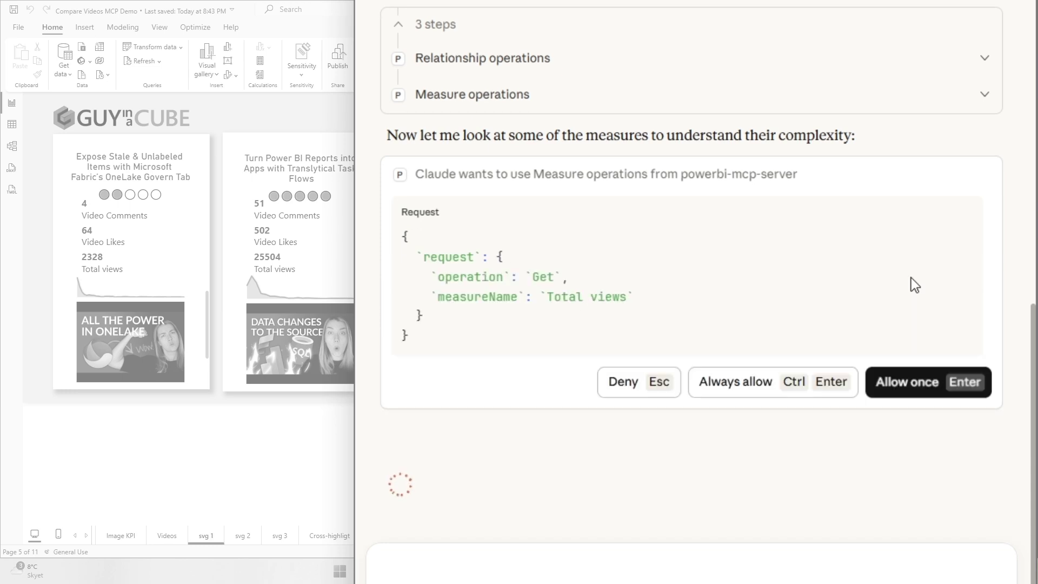
click(936, 372)
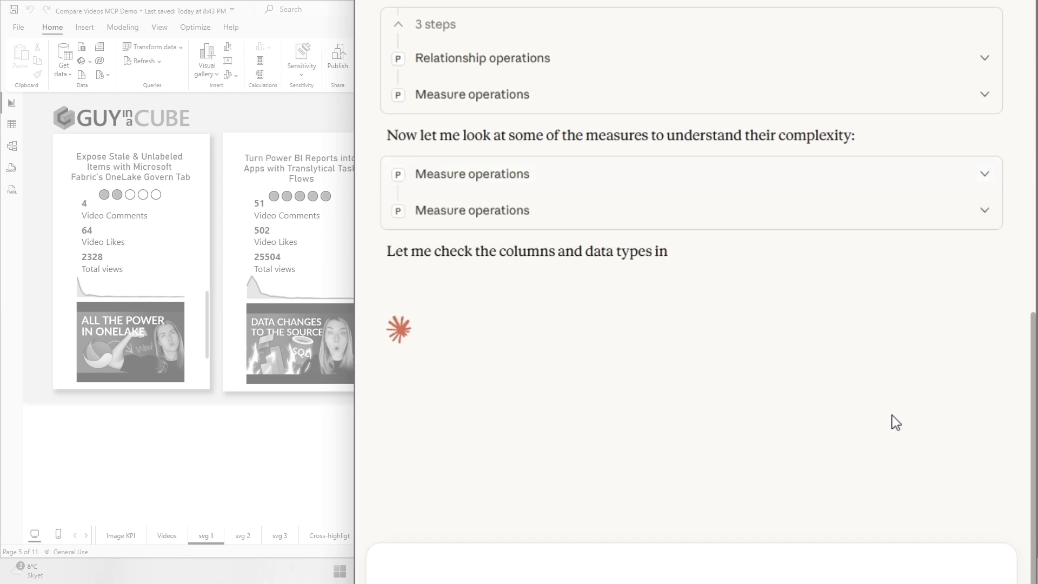
click(941, 506)
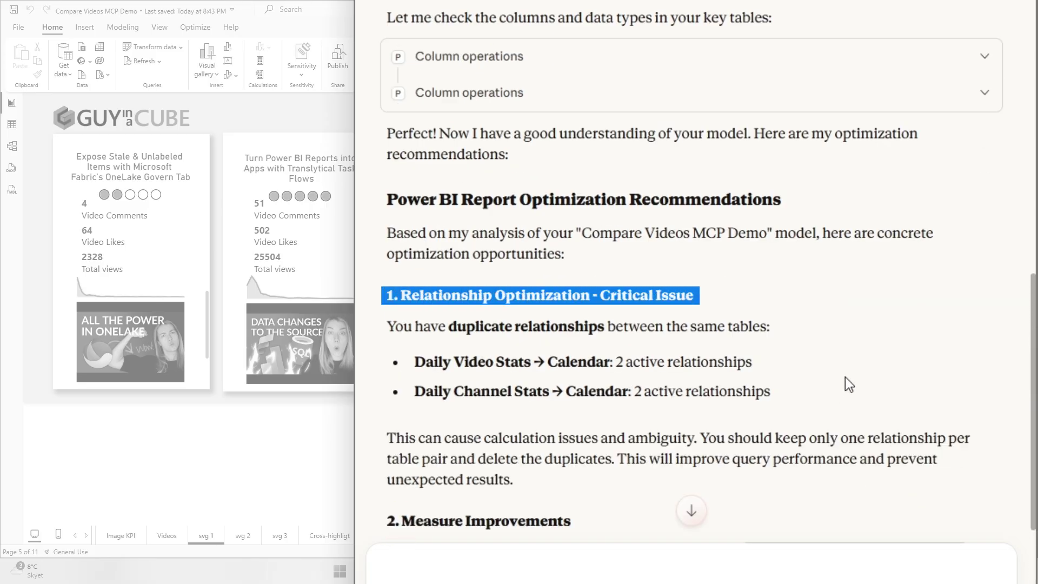
scroll(849, 384, down, 6)
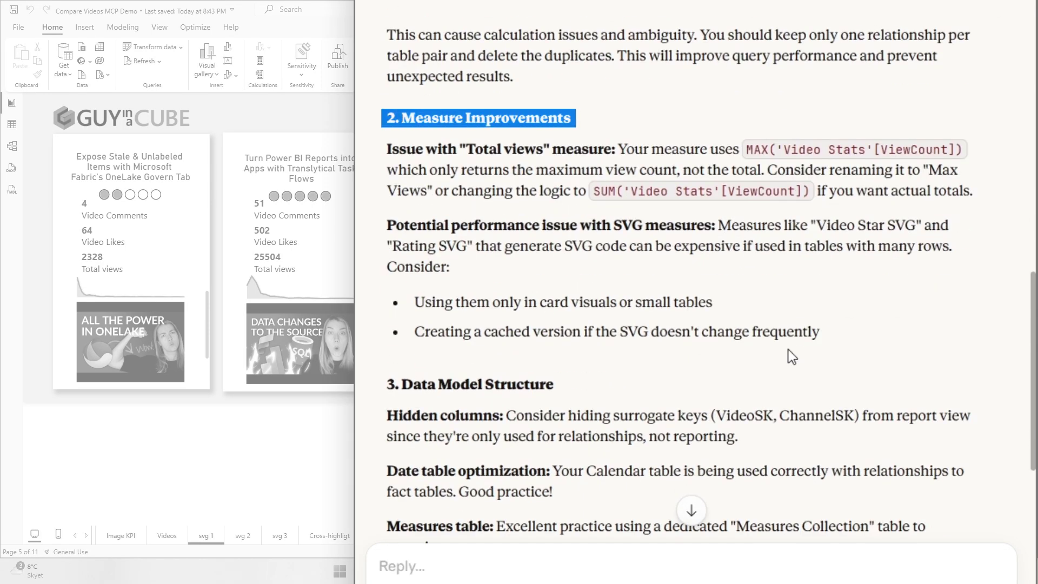
Read Claude's recommendations down to Quick Wins and switch Power BI to model view.
scroll(715, 361, down, 5)
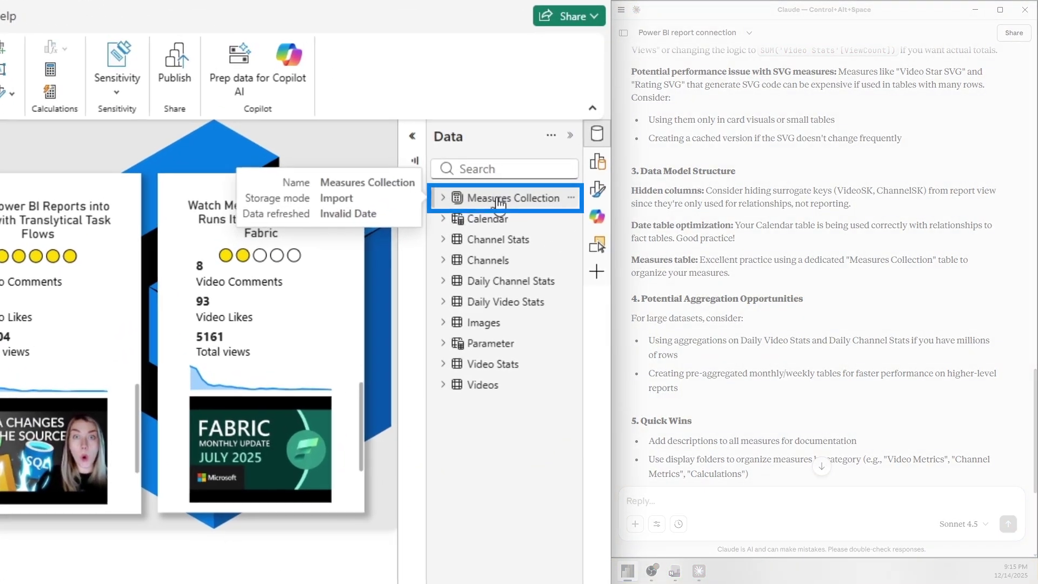
scroll(849, 369, down, 3)
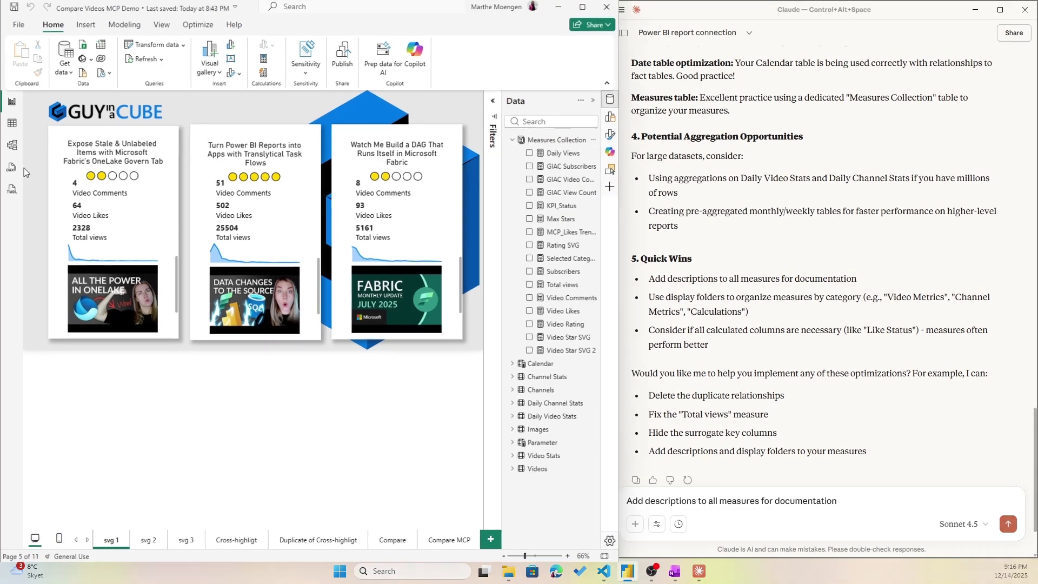
click(12, 146)
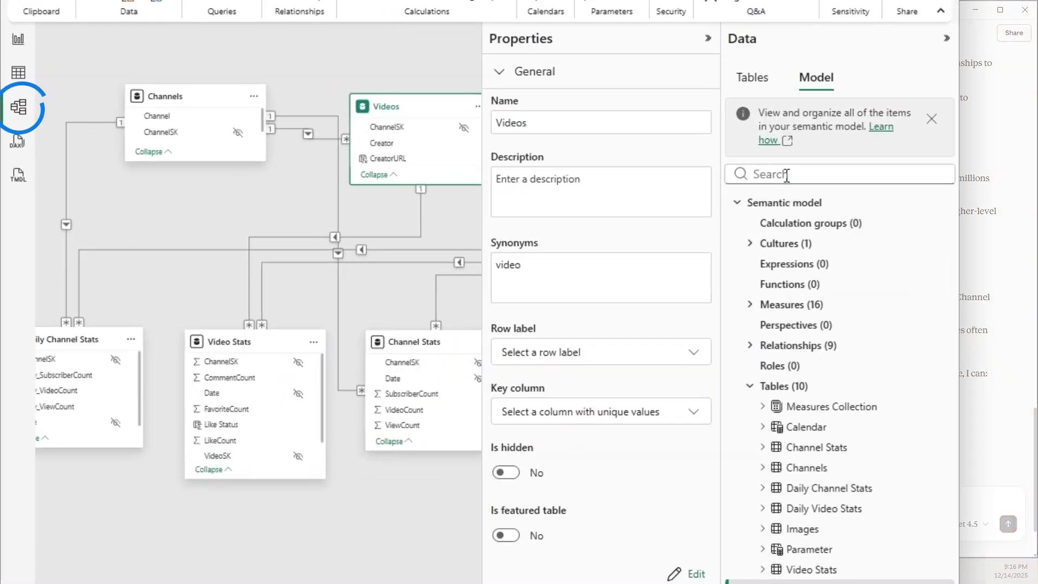
Expand Measures Collection and inspect the Total views measure's properties.
click(753, 78)
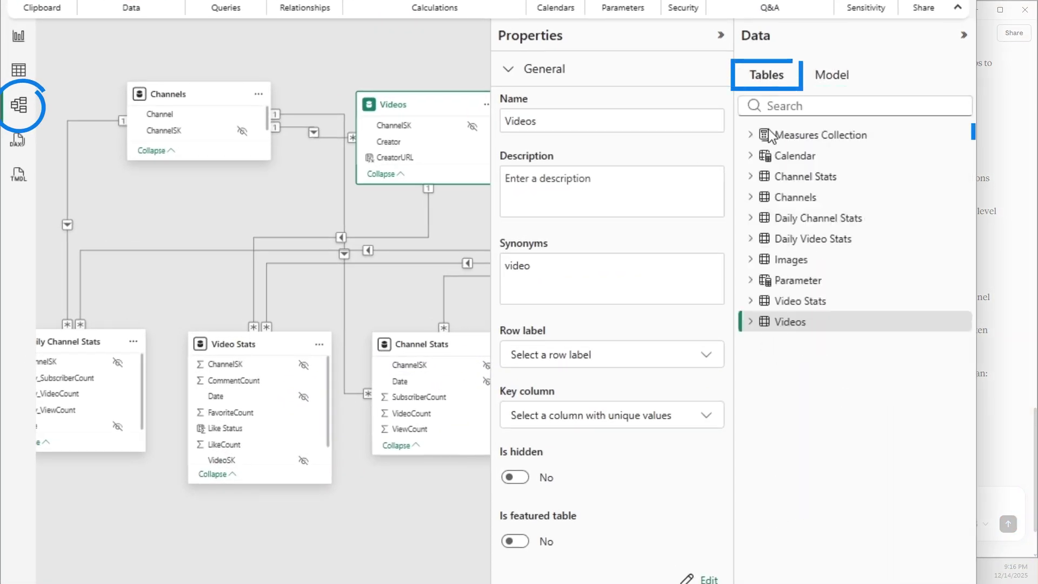
click(770, 139)
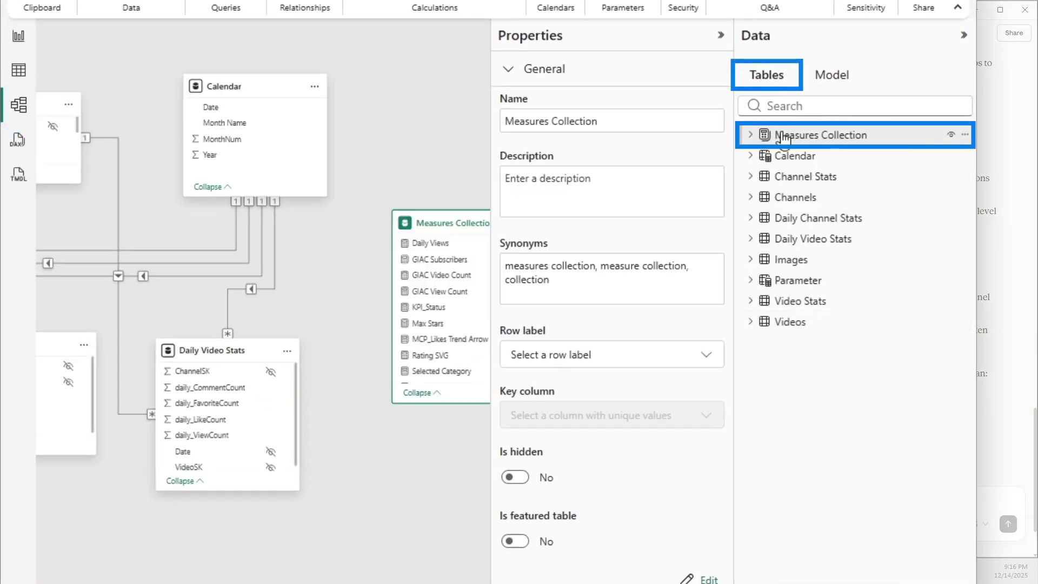
click(752, 138)
click(757, 364)
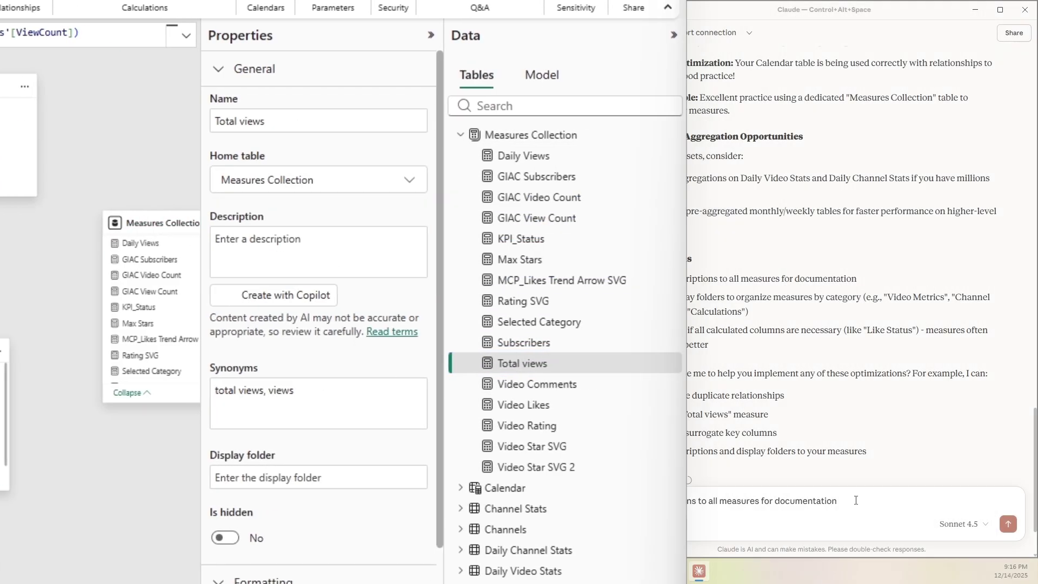
Ask Claude to describe all measures and approve the batch measure operation.
click(1009, 525)
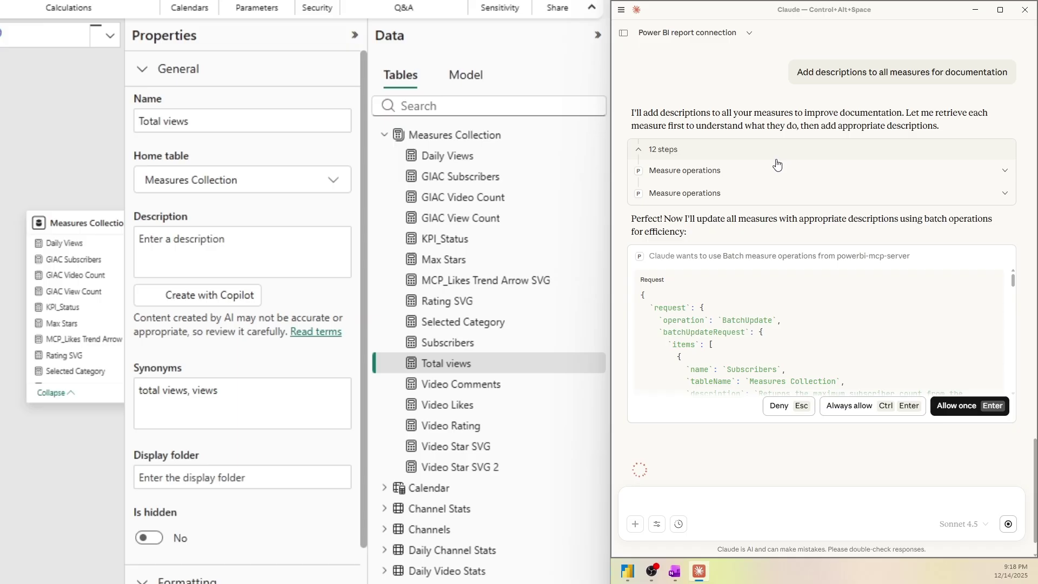
scroll(876, 192, down, 1)
scroll(846, 272, down, 5)
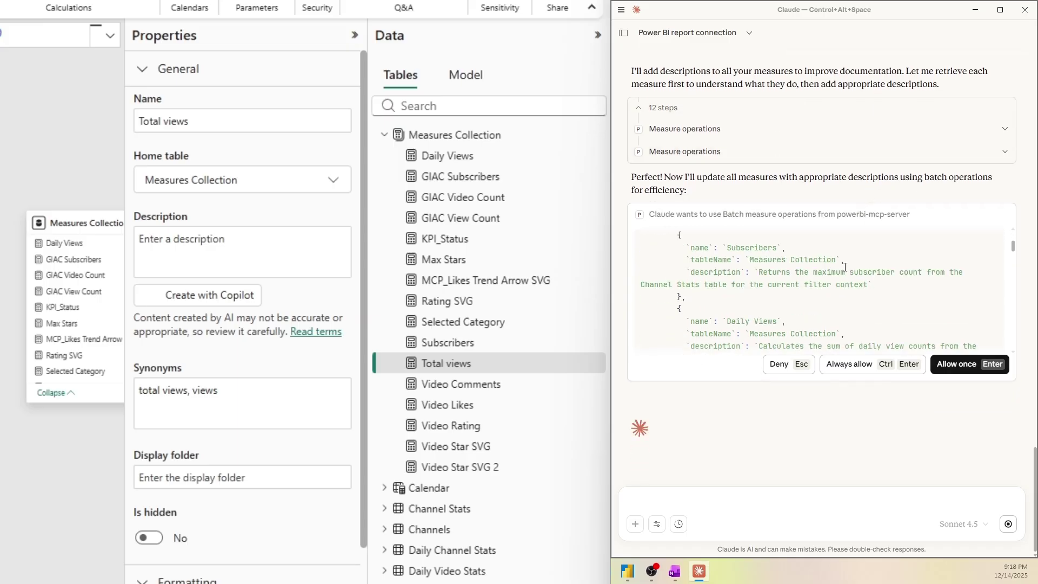
scroll(847, 271, down, 2)
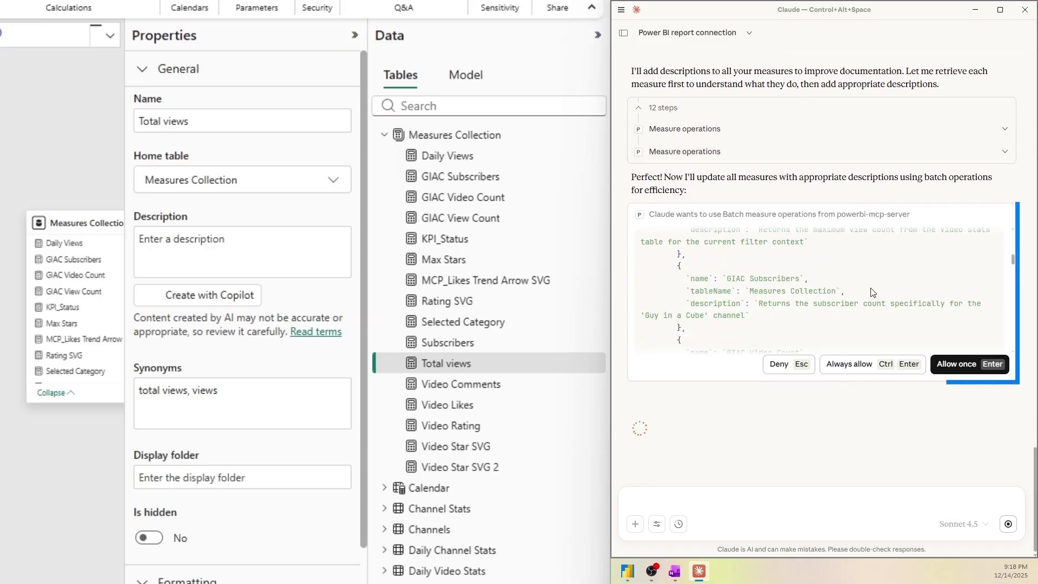
scroll(872, 293, down, 5)
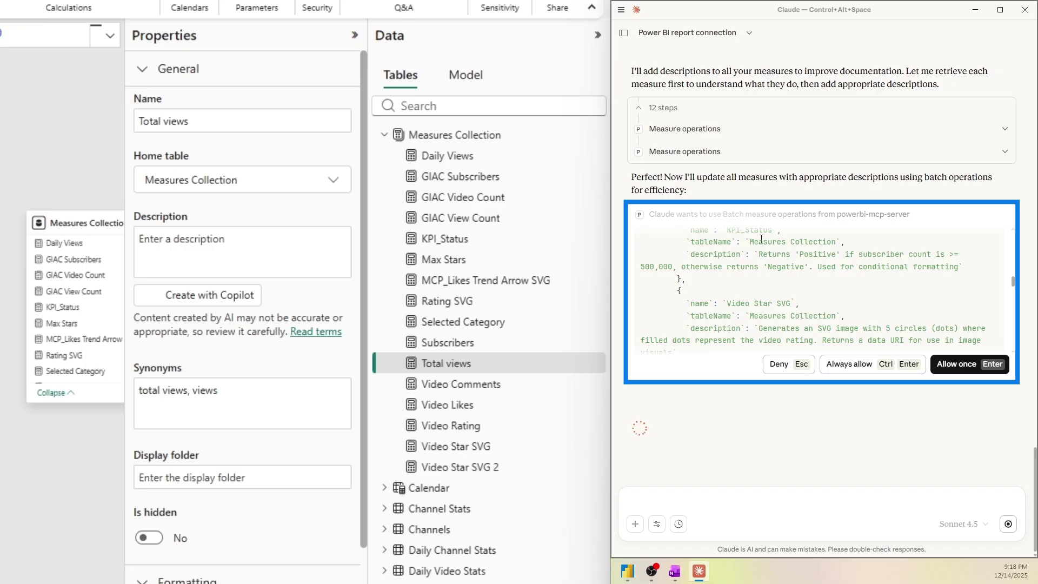
scroll(795, 303, down, 5)
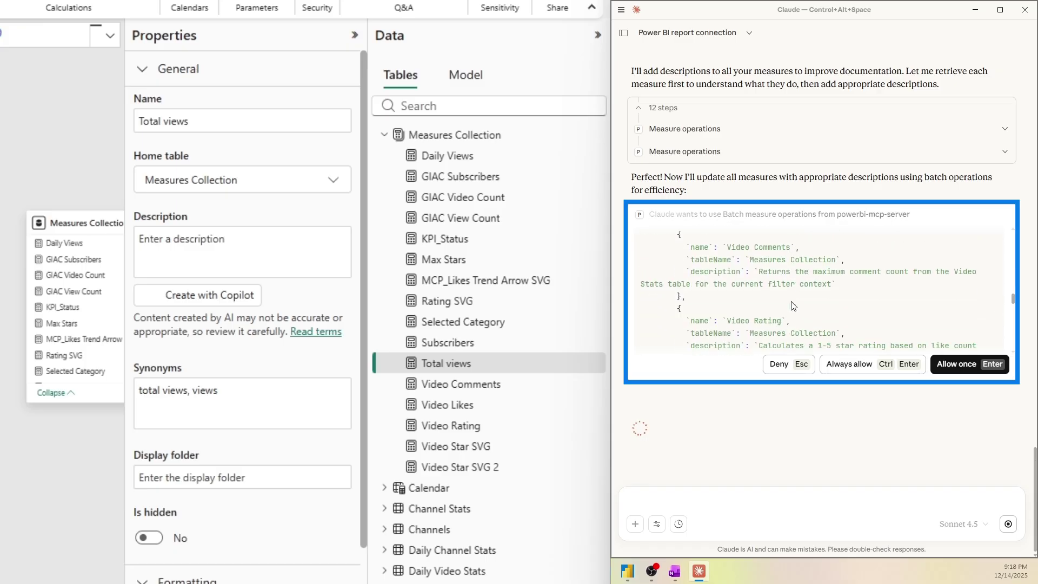
scroll(791, 305, down, 10)
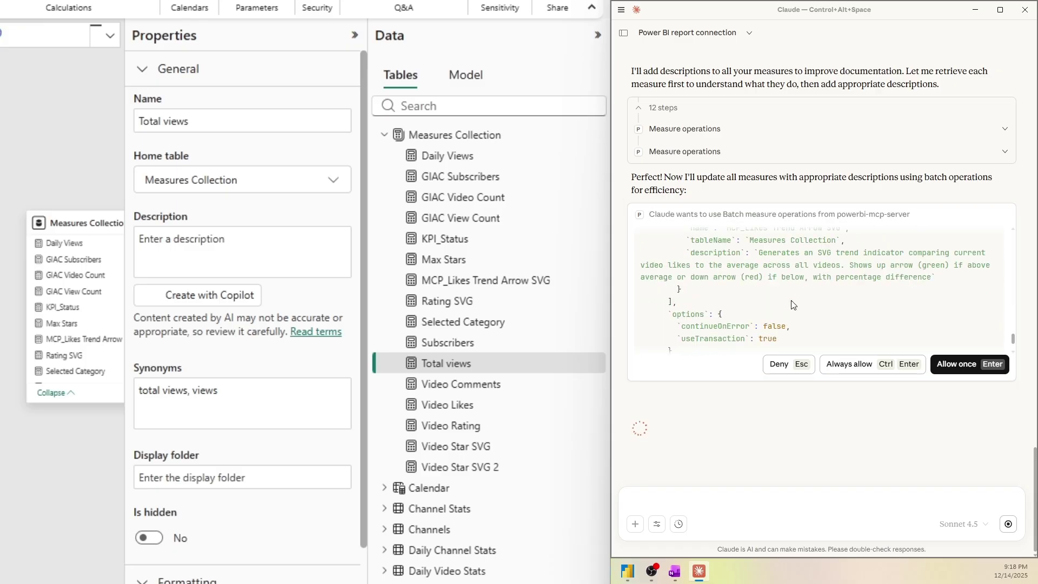
scroll(791, 305, down, 2)
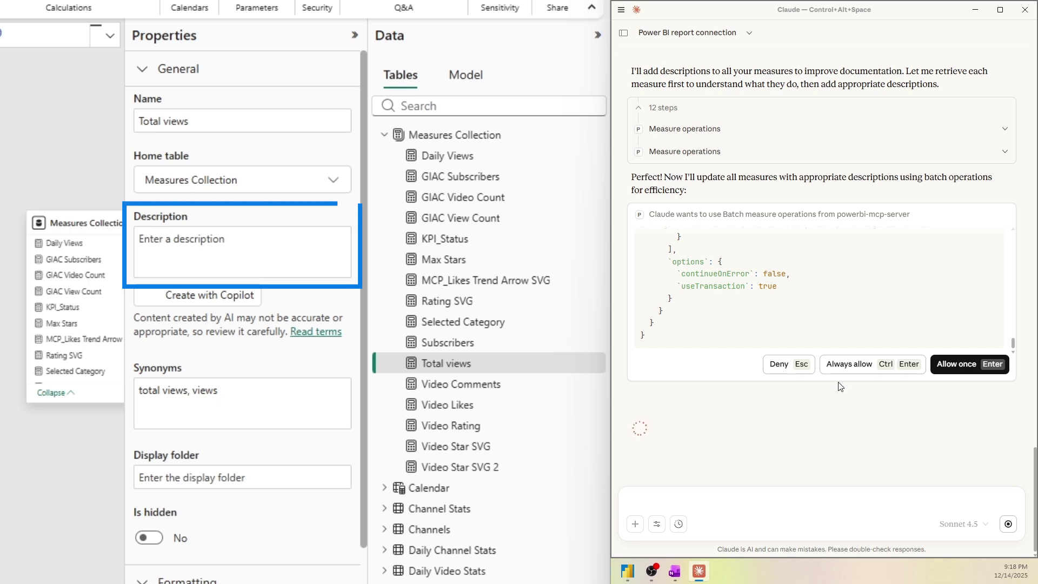
click(968, 364)
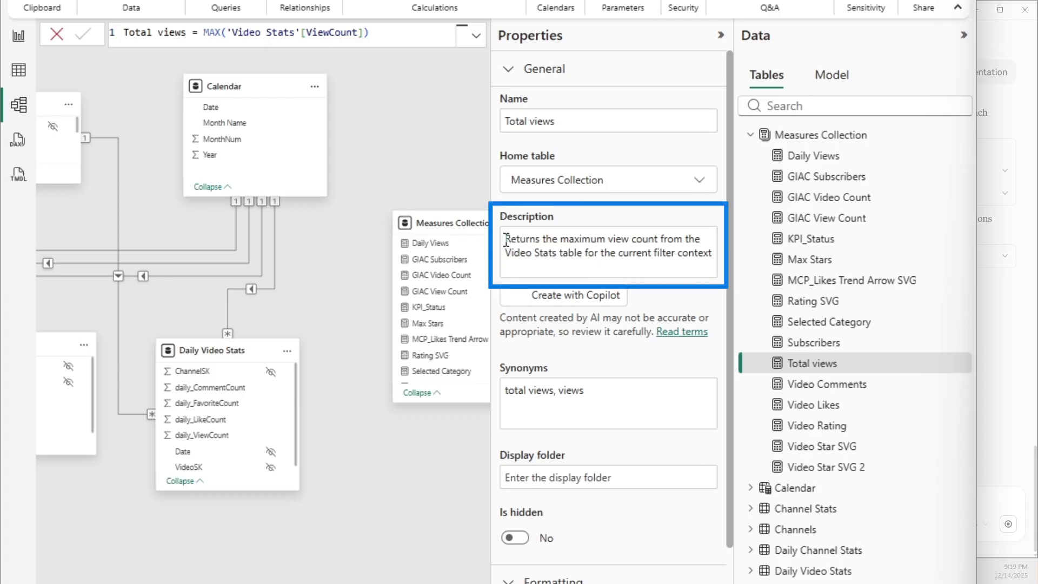
Check the new descriptions on Total views and Video Star SVG.
drag(510, 244, 698, 265)
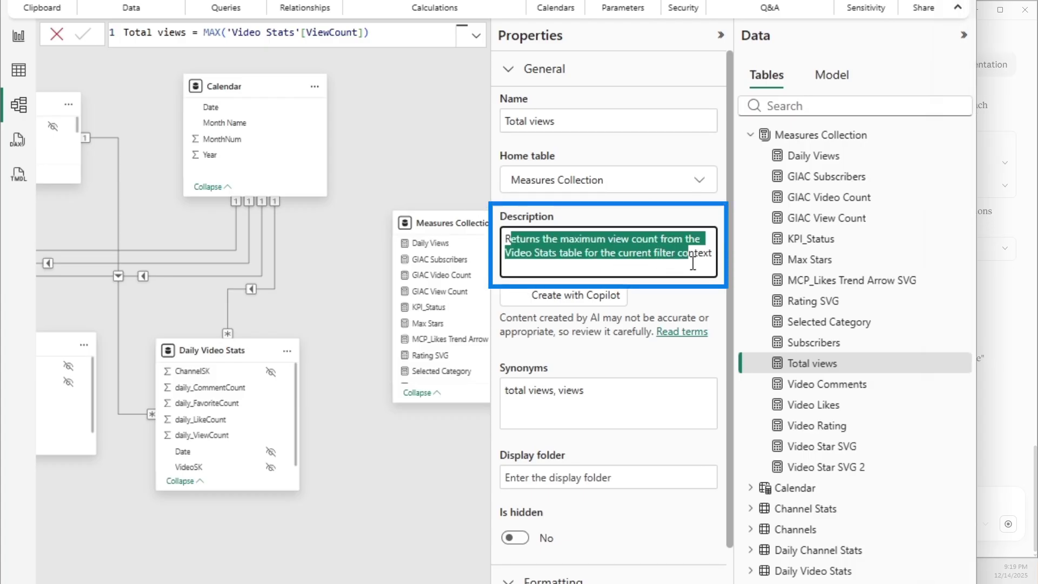
click(660, 267)
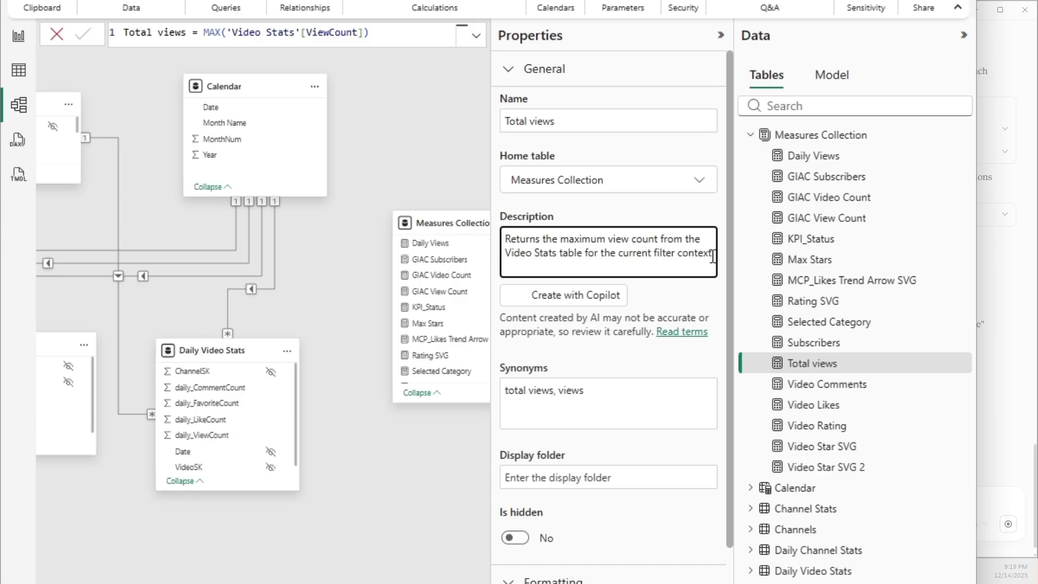
drag(713, 256, 585, 245)
click(585, 245)
drag(506, 239, 713, 259)
click(643, 275)
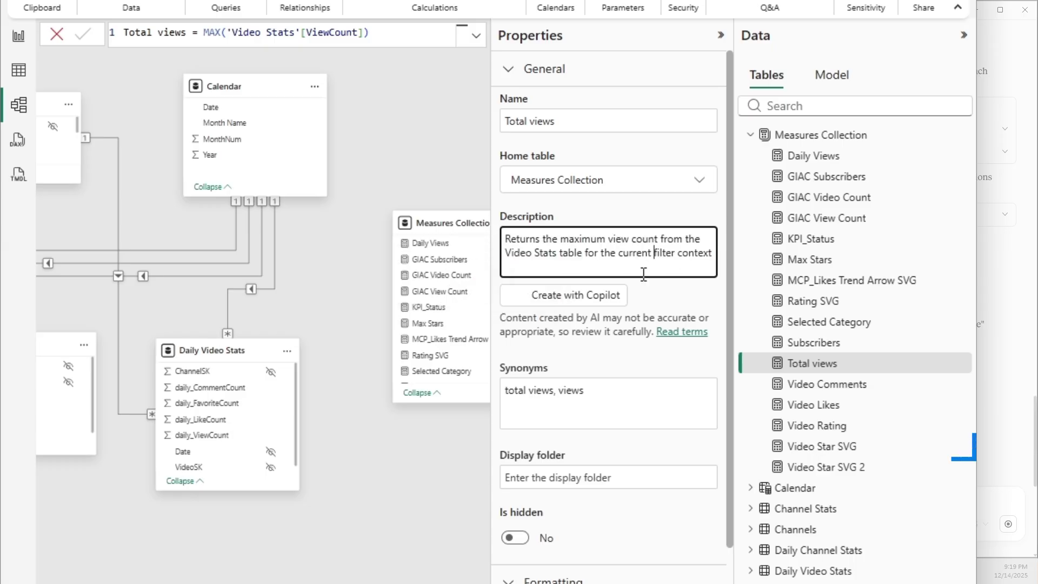
click(844, 446)
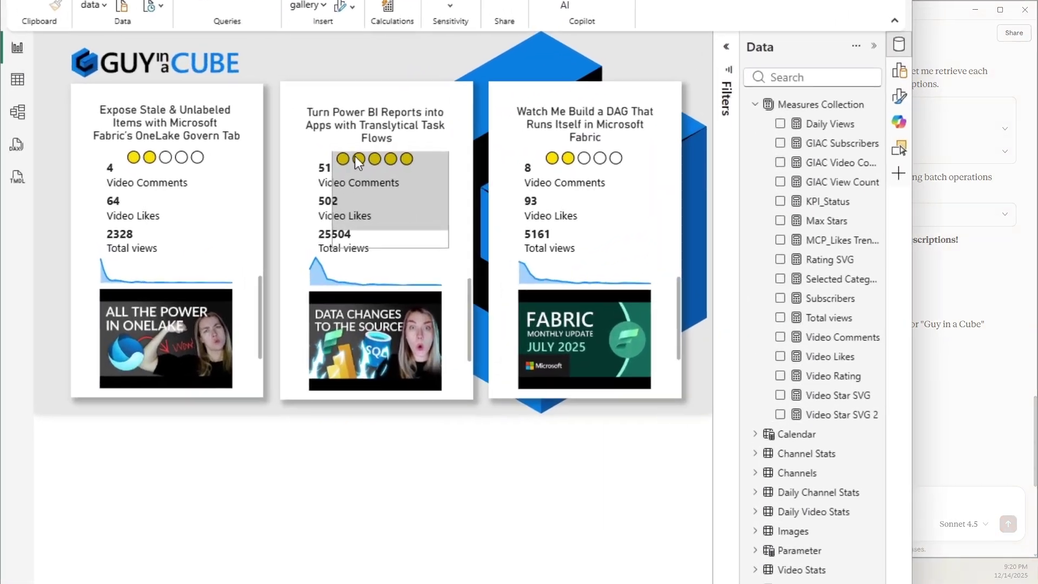
Select the star-rating image on the middle video card of the report page.
click(355, 156)
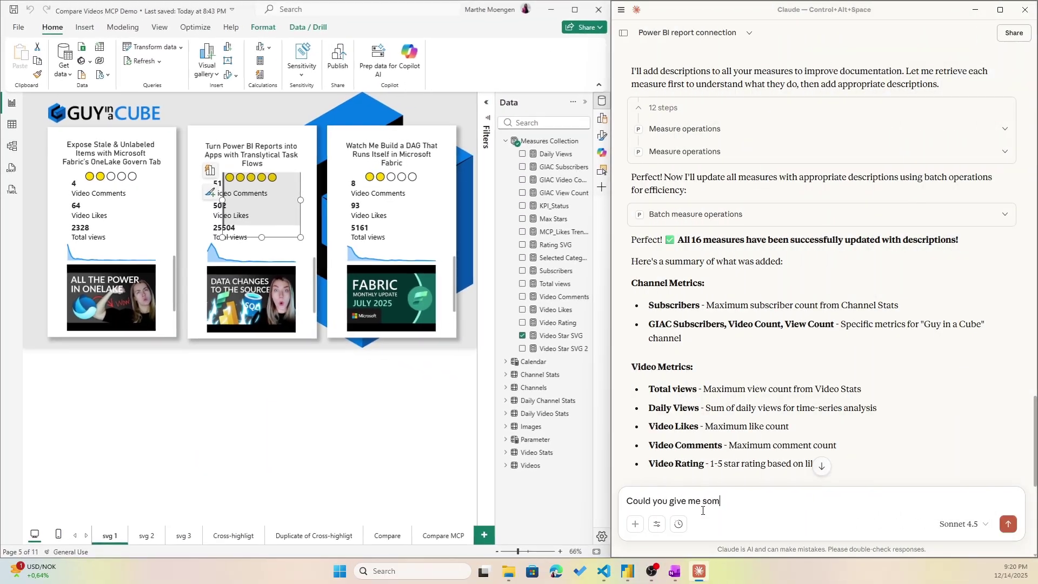
Ask Claude for three SVG examples buildable with DAX and read its reply.
text(e suggestions on SVGs that I could implement with DAX code)
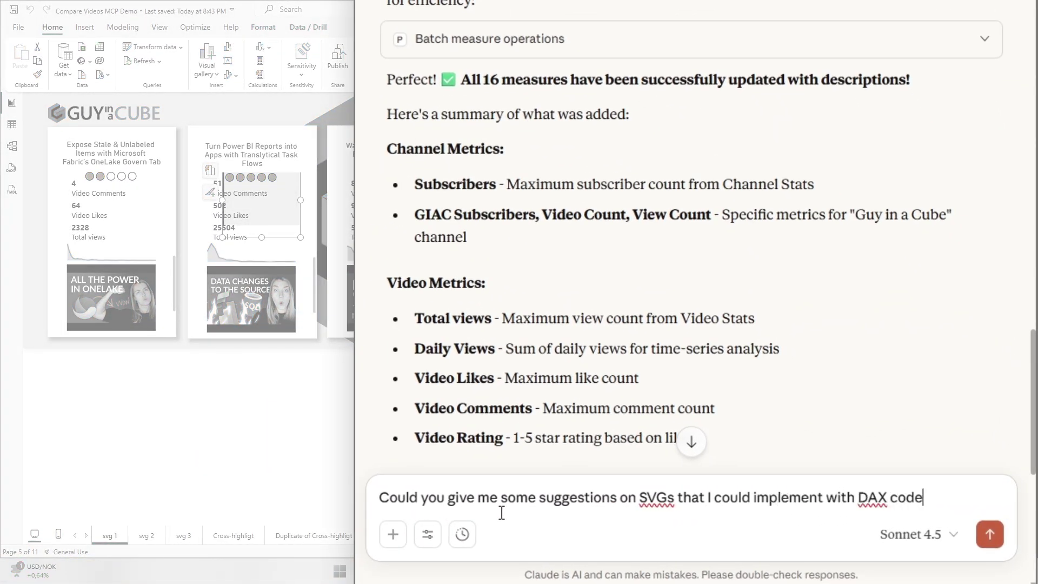
text(? Give me three examples.)
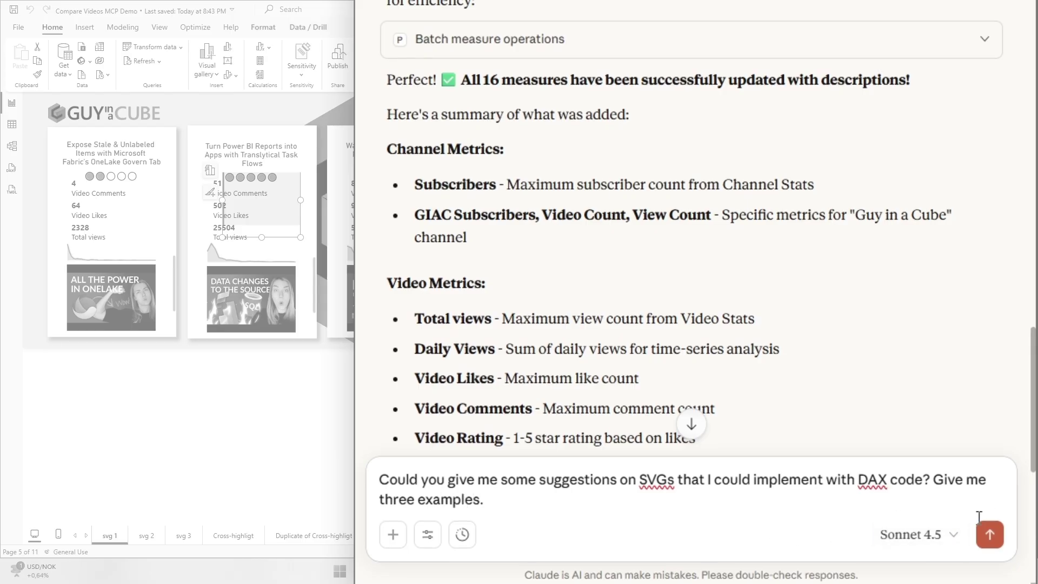
click(990, 534)
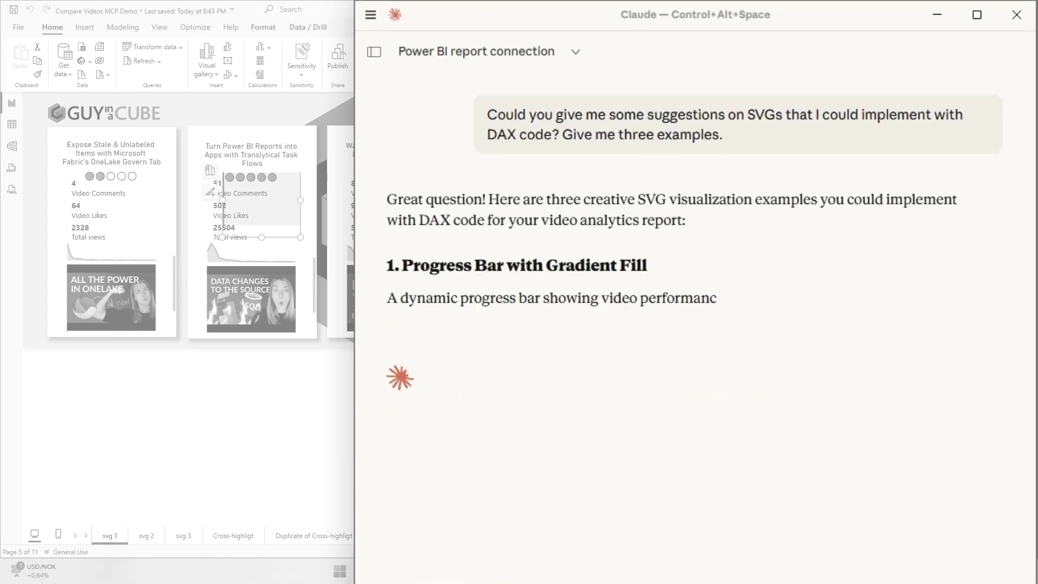
scroll(761, 582, up, 1)
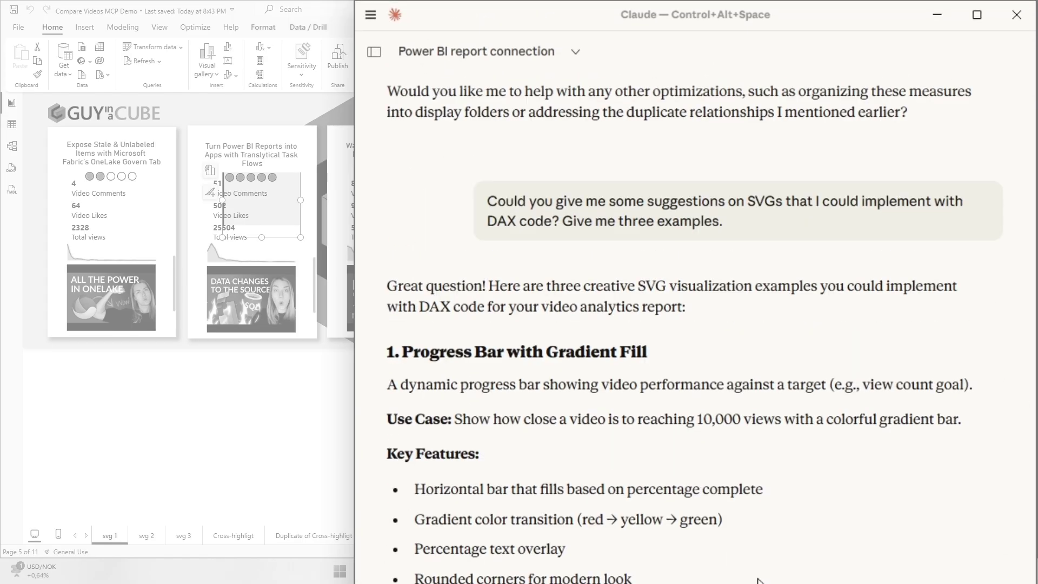
scroll(725, 541, down, 15)
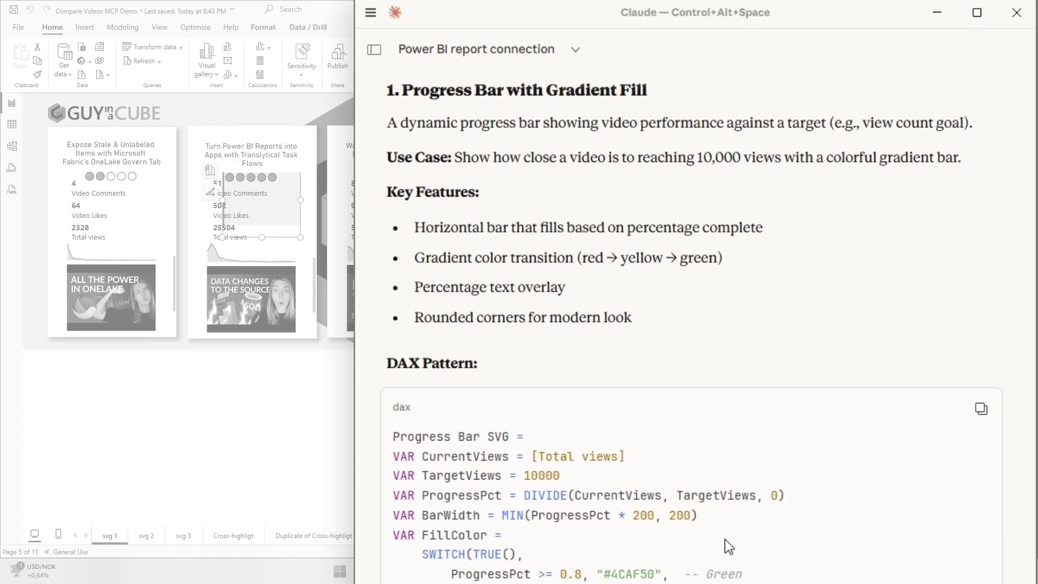
scroll(725, 314, down, 9)
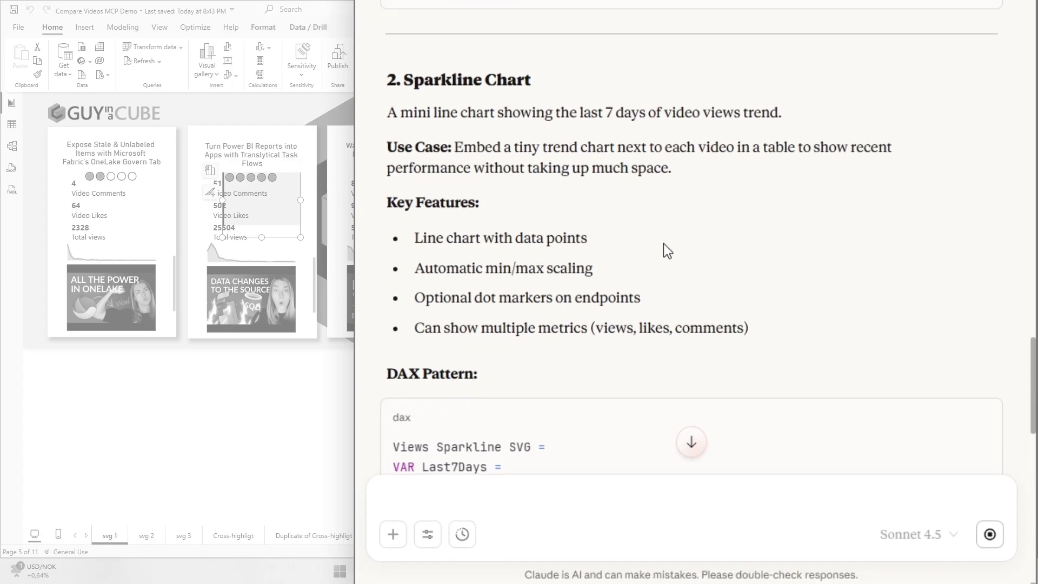
scroll(663, 243, down, 7)
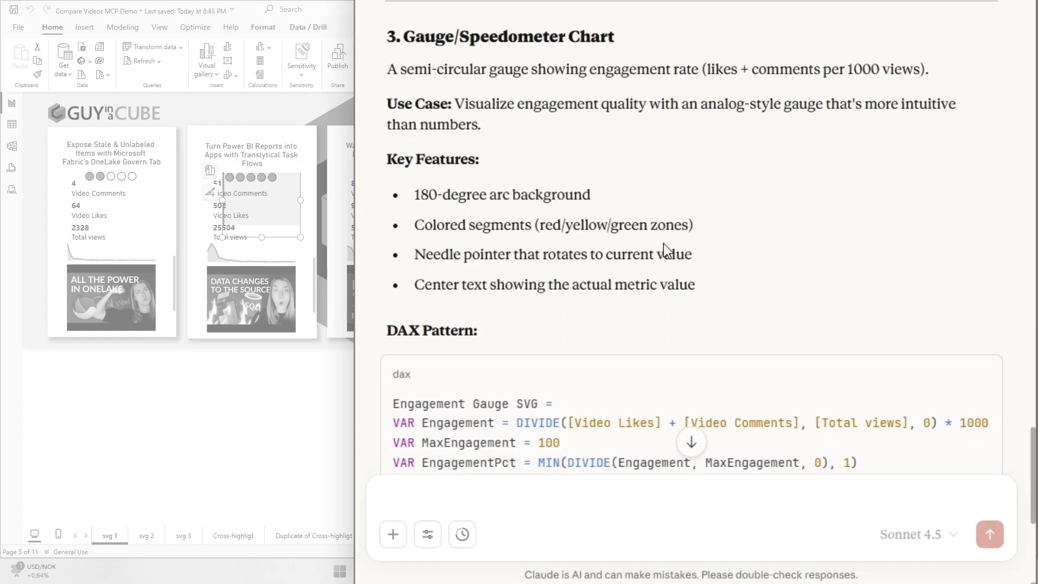
scroll(675, 262, down, 5)
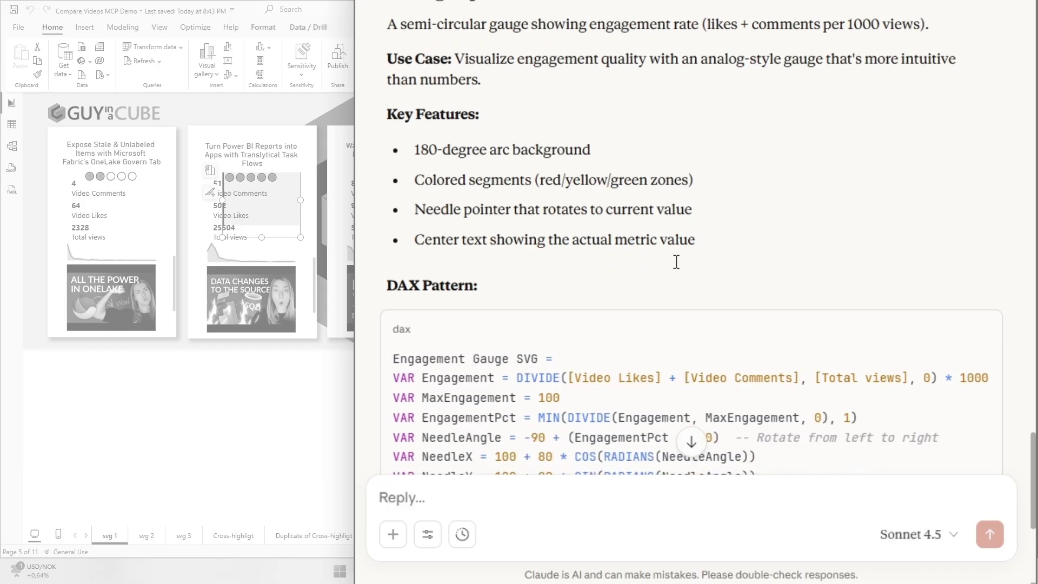
Scroll back up and draft the request 'Please create the 1.'.
scroll(676, 262, up, 12)
scroll(676, 262, up, 12)
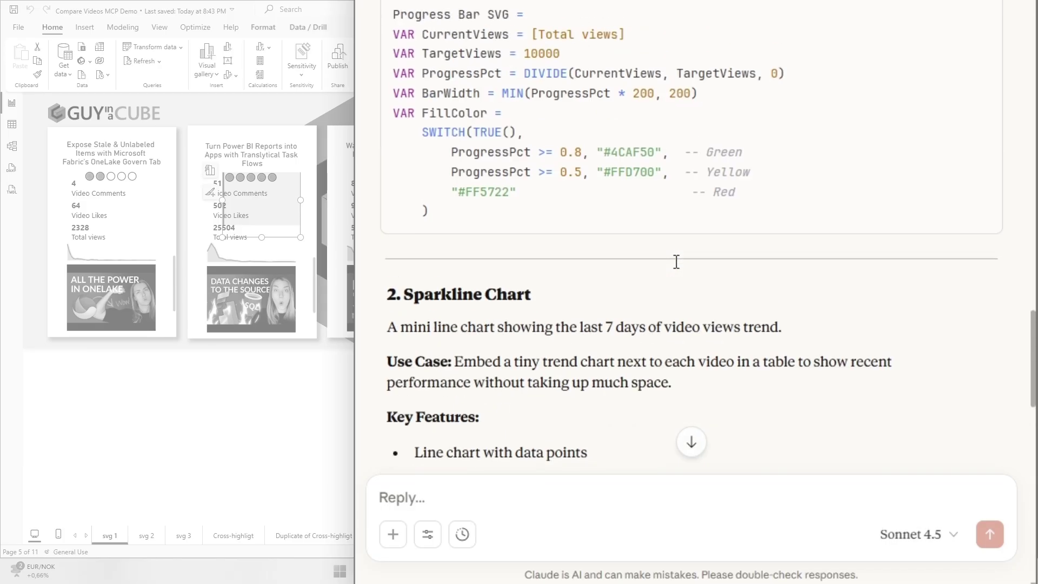
click(494, 500)
text(Plea)
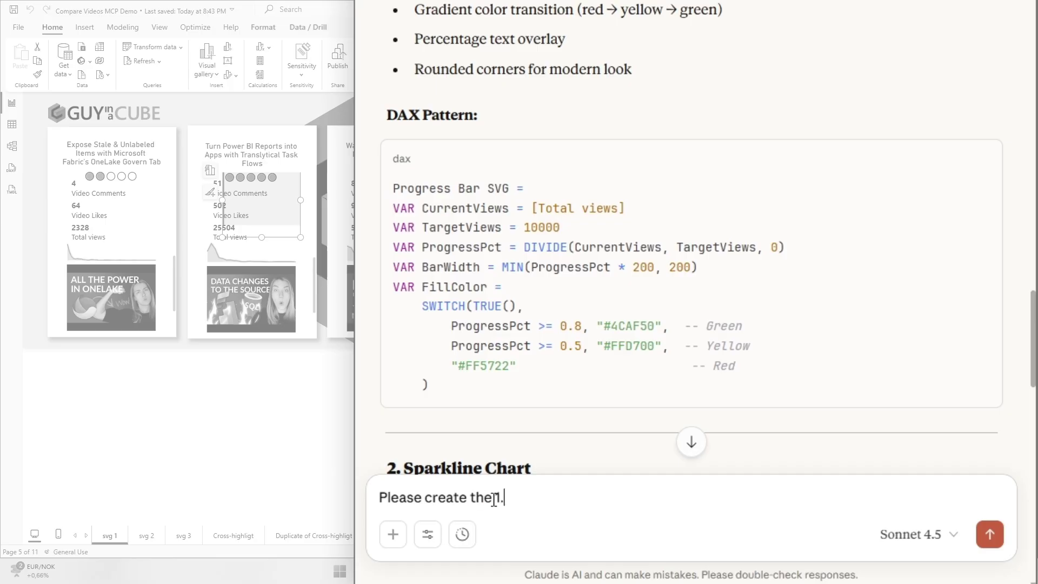
text(se create the 1.)
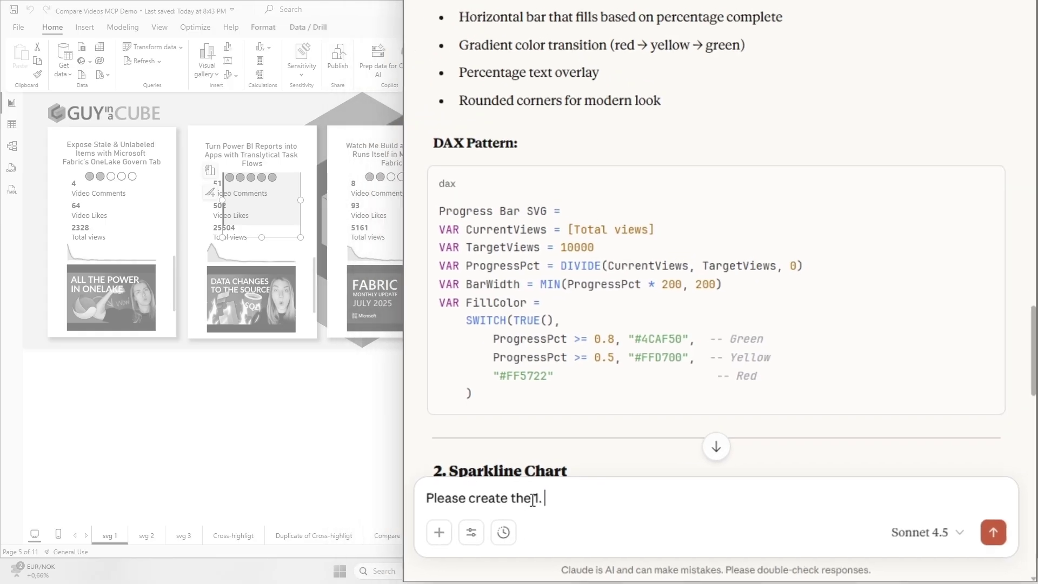
Send the build request and inspect the new Progress Bar SVG measure and its request code.
key(Return)
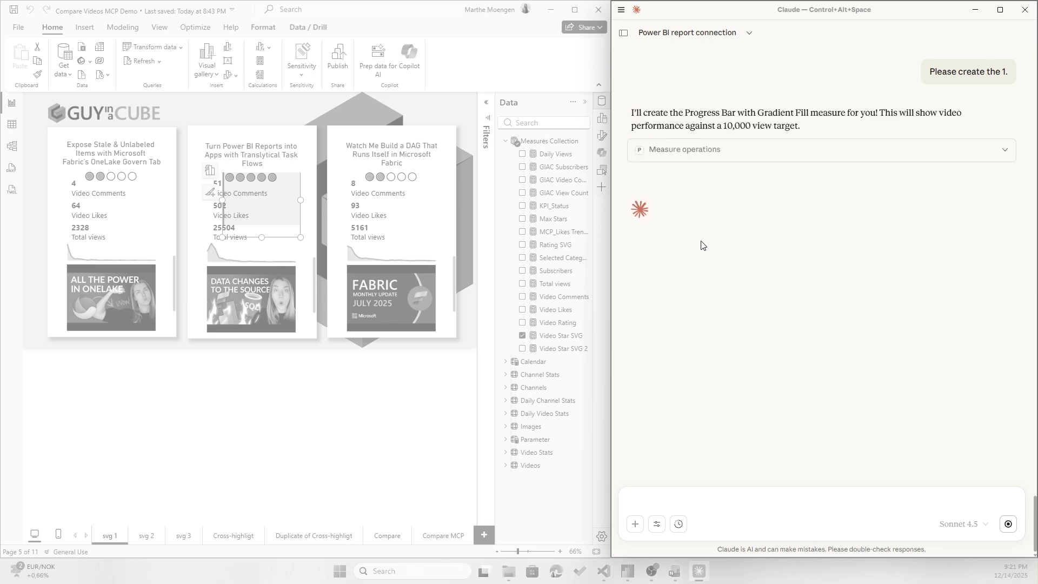
click(1005, 150)
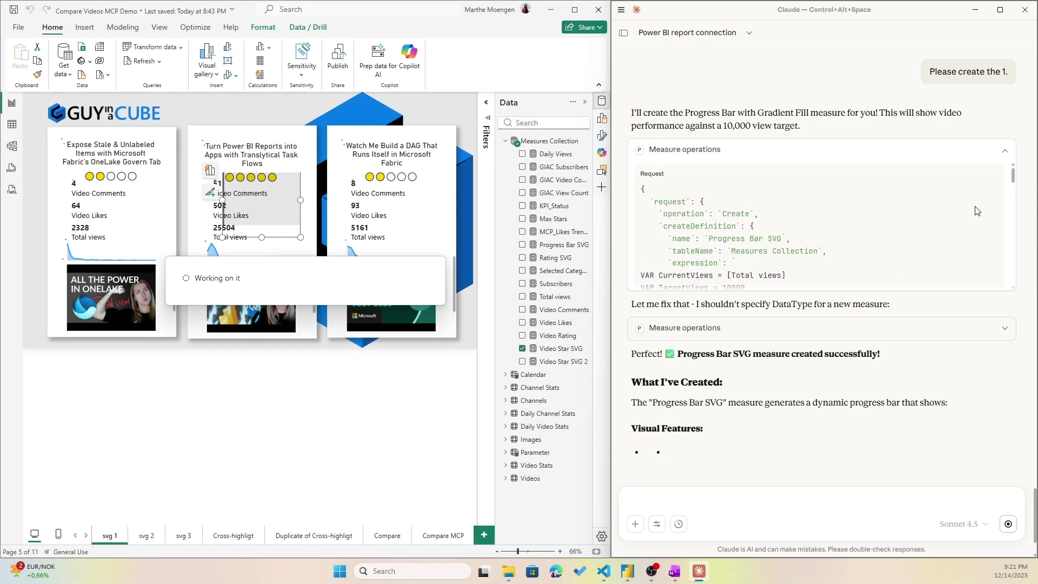
scroll(941, 292, up, 3)
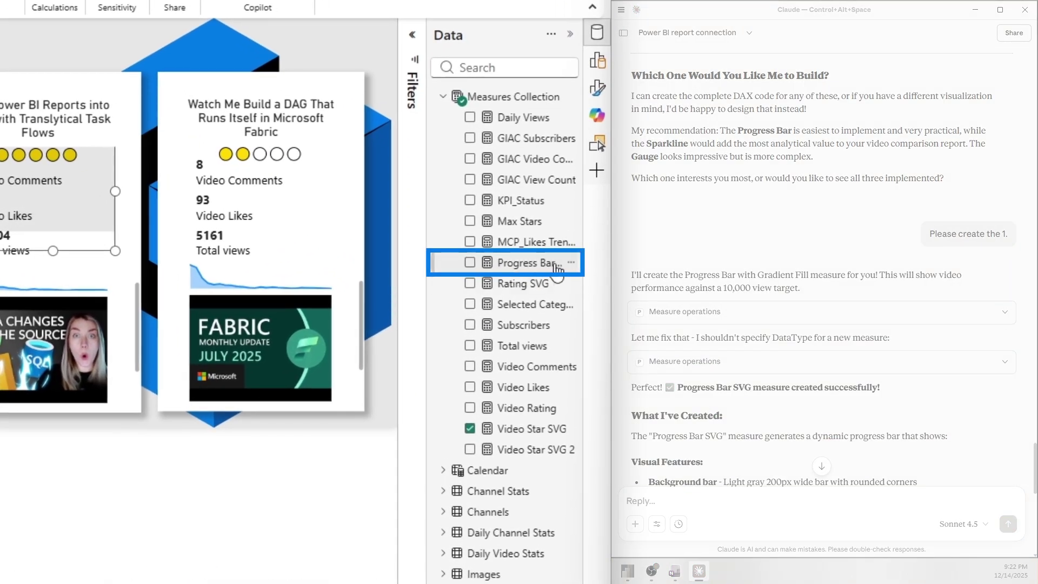
click(557, 265)
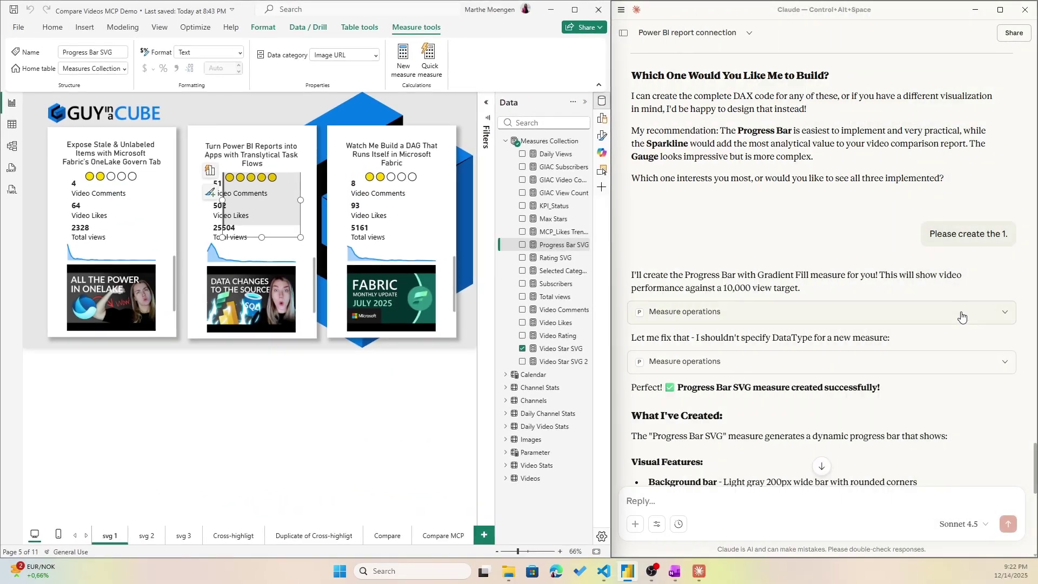
click(961, 317)
Review the failed DataType measure call, collapse it, and read the Progress Bar success summary.
scroll(776, 379, down, 5)
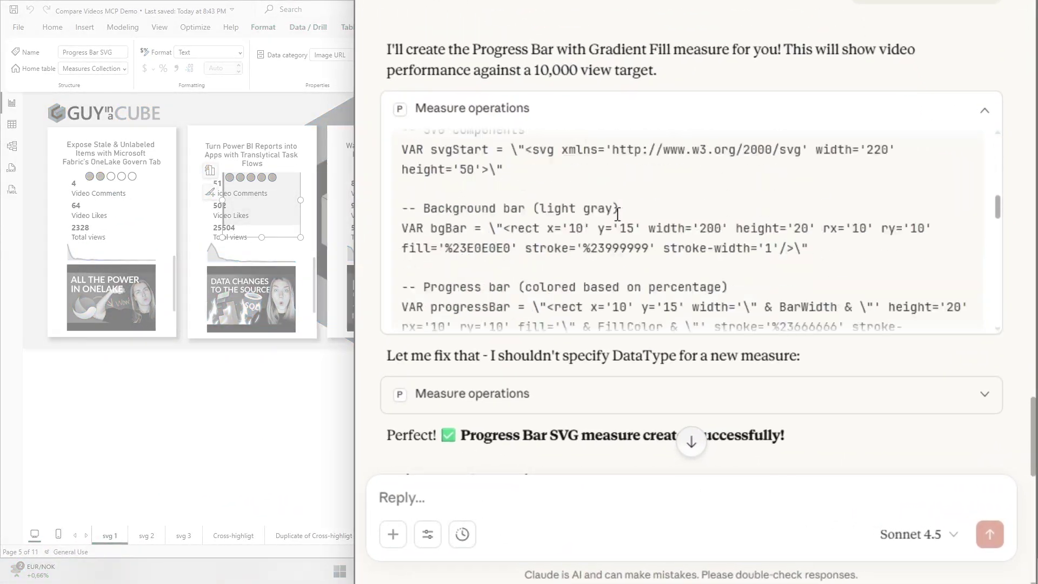
scroll(617, 214, down, 10)
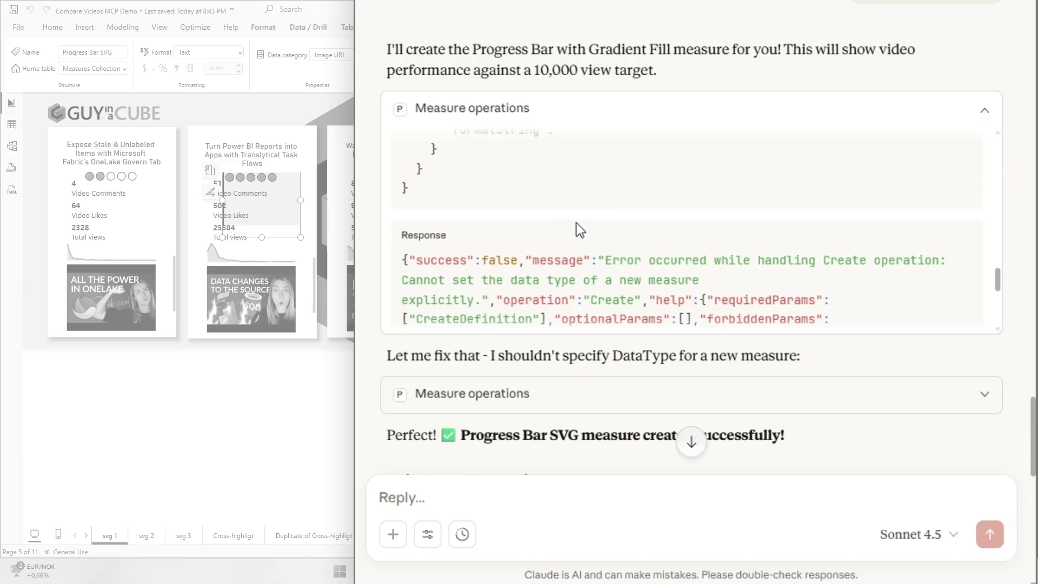
scroll(576, 222, down, 3)
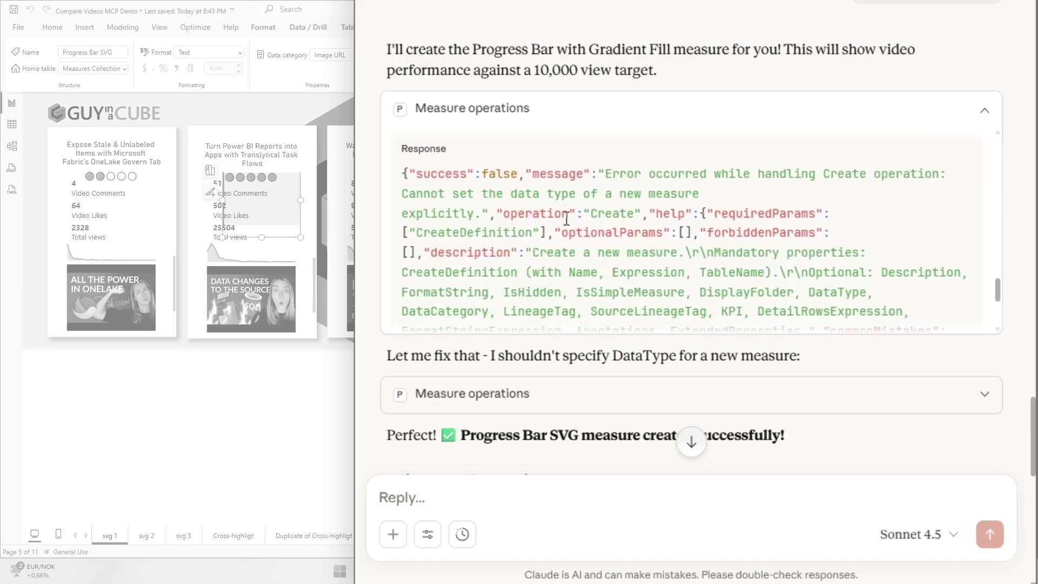
double_click(508, 172)
drag(607, 173, 705, 193)
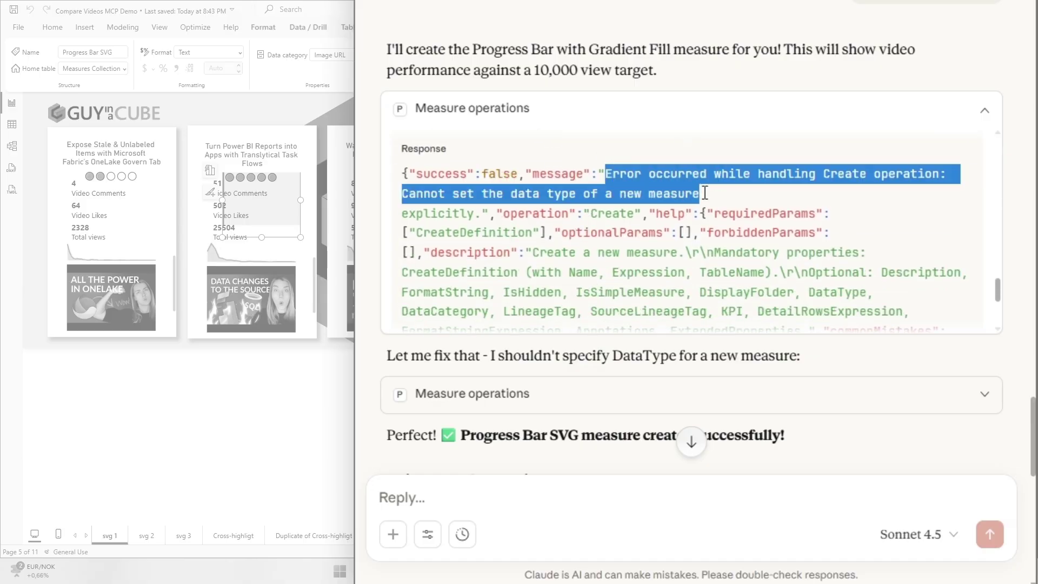
click(991, 114)
drag(388, 156, 861, 157)
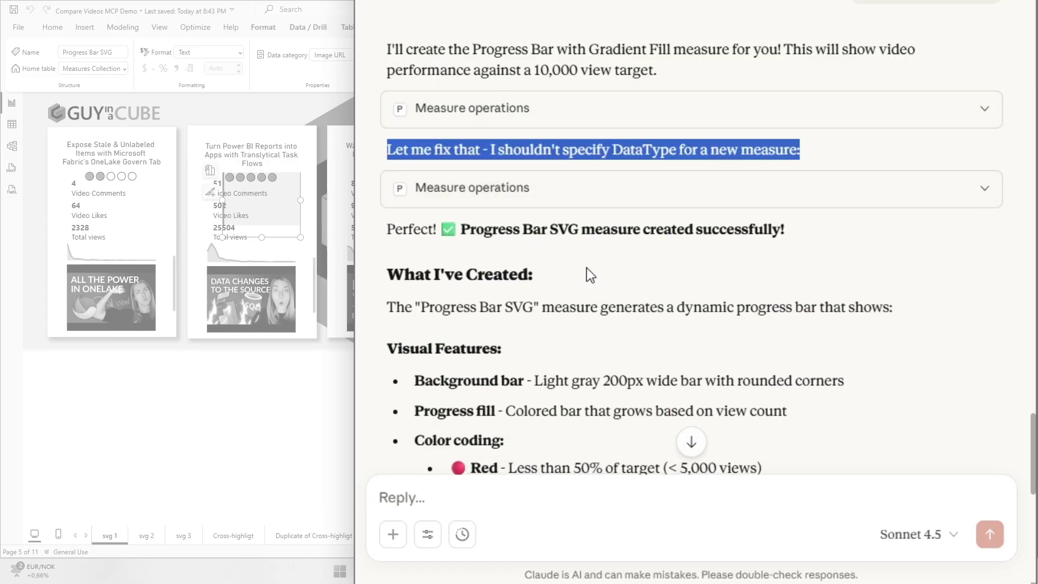
scroll(928, 308, down, 5)
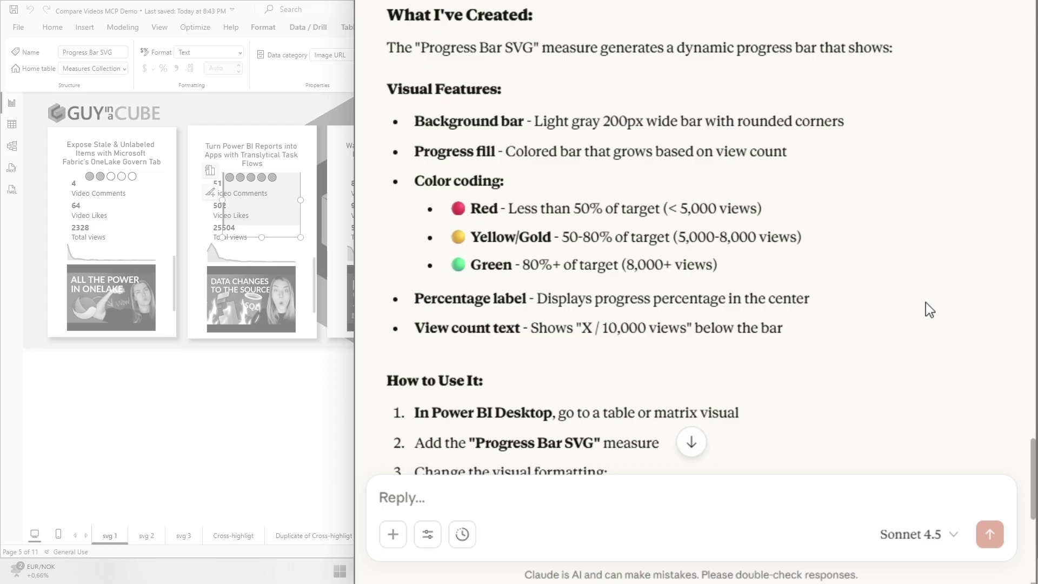
scroll(926, 302, down, 8)
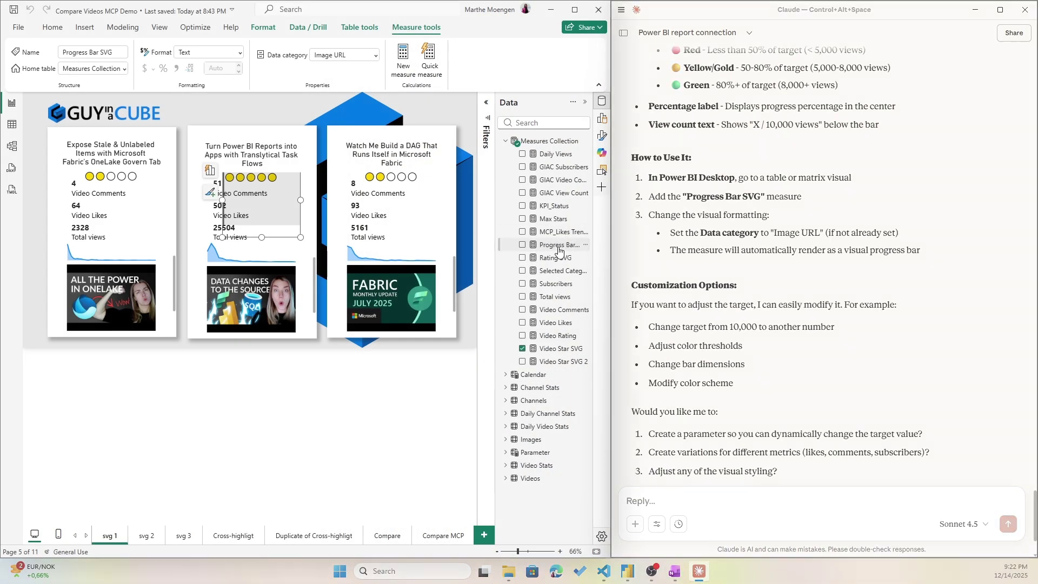
Duplicate the svg 1 page and replace the cards' Video Star SVG measure with Progress Bar SVG.
mouse_move(559, 251)
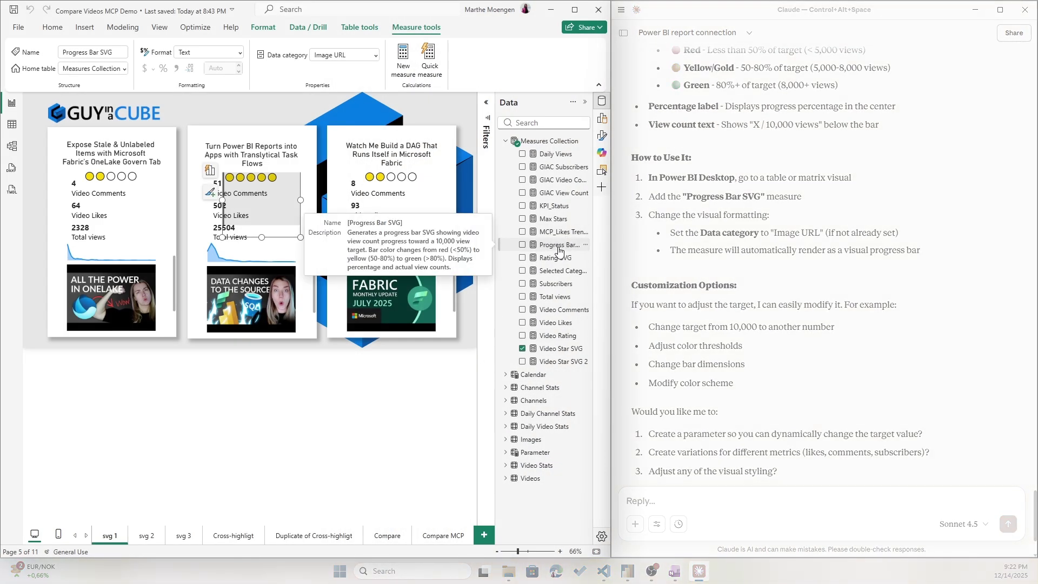
right_click(104, 541)
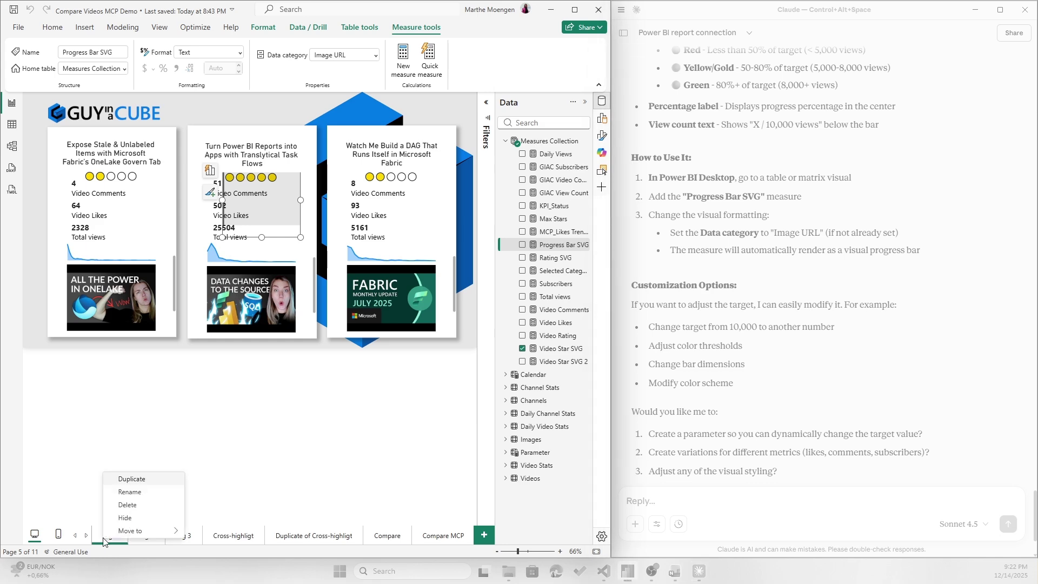
click(144, 478)
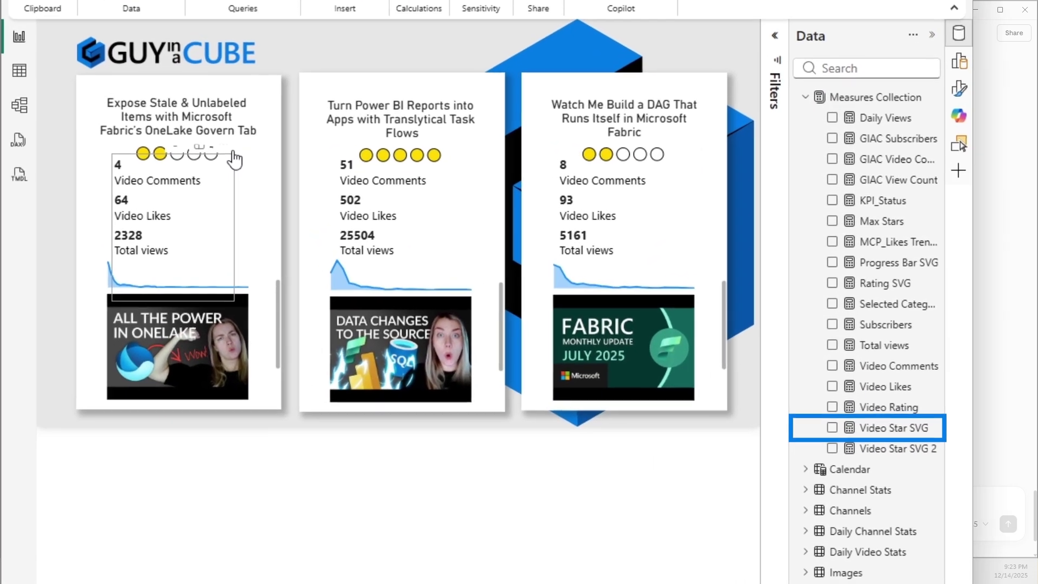
click(155, 171)
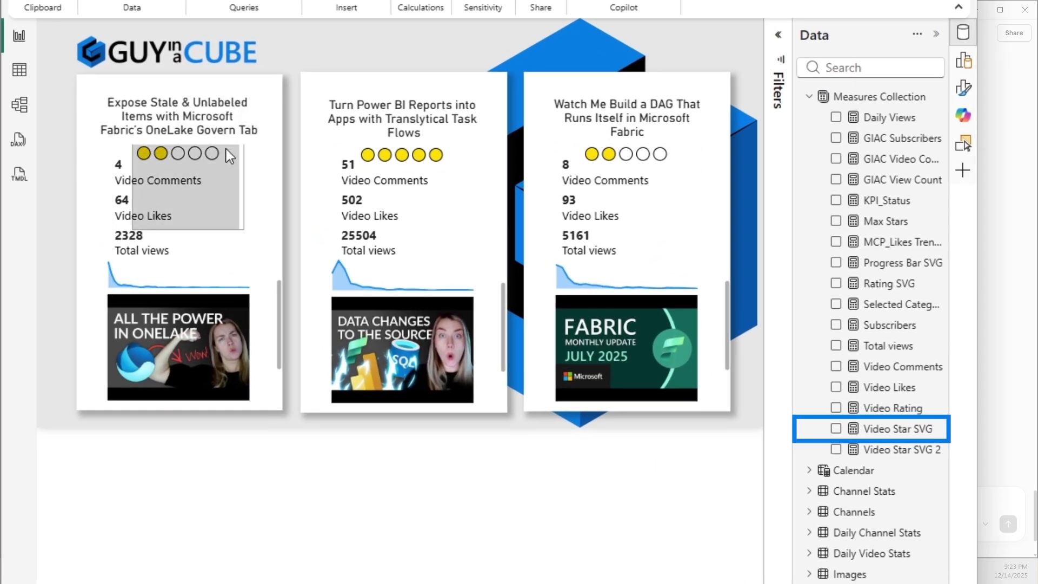
click(836, 428)
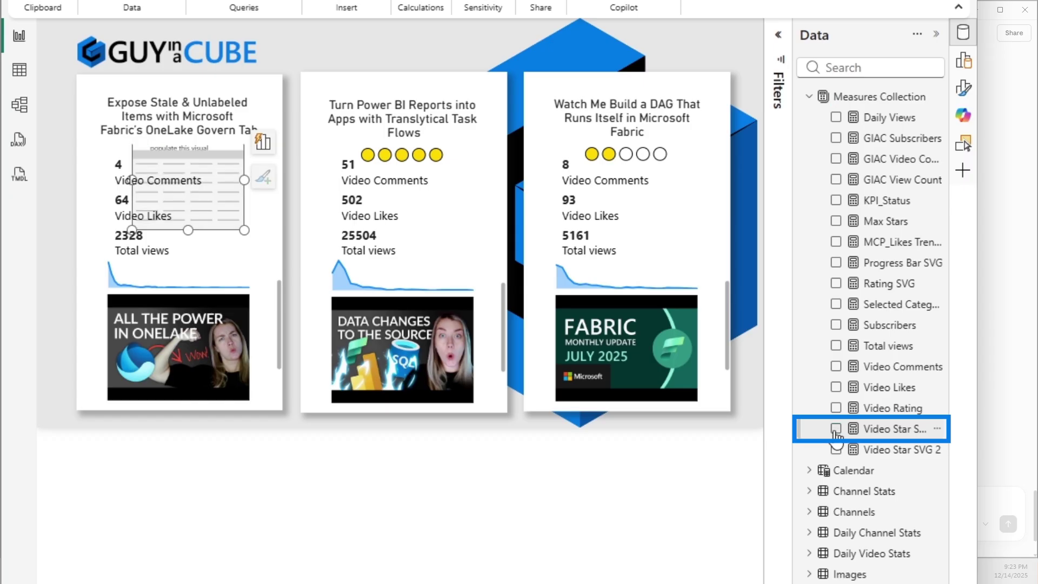
click(836, 263)
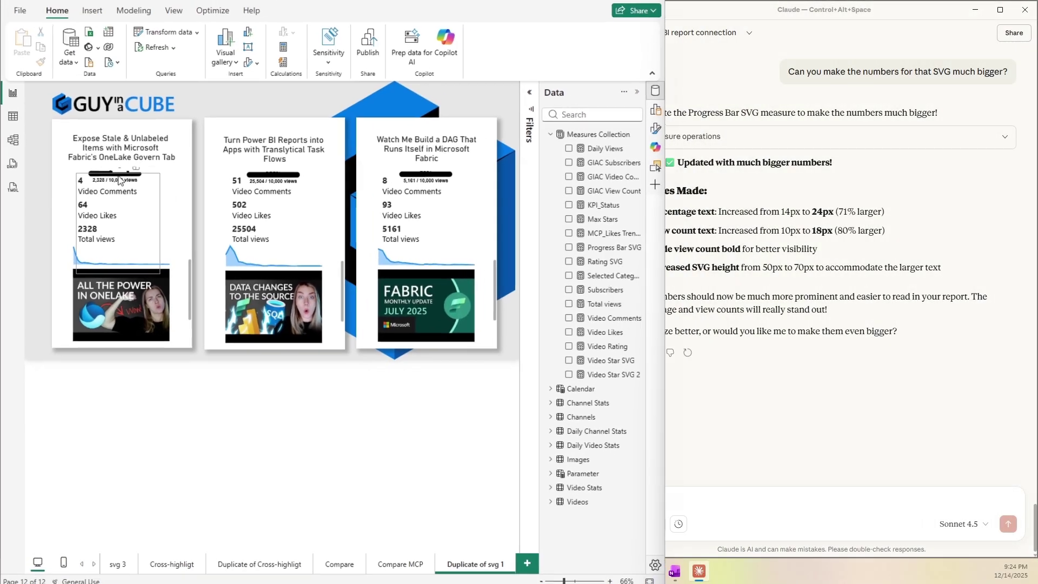
Tell Claude the progress bar appears all black and ask it to fix it.
click(91, 174)
click(662, 495)
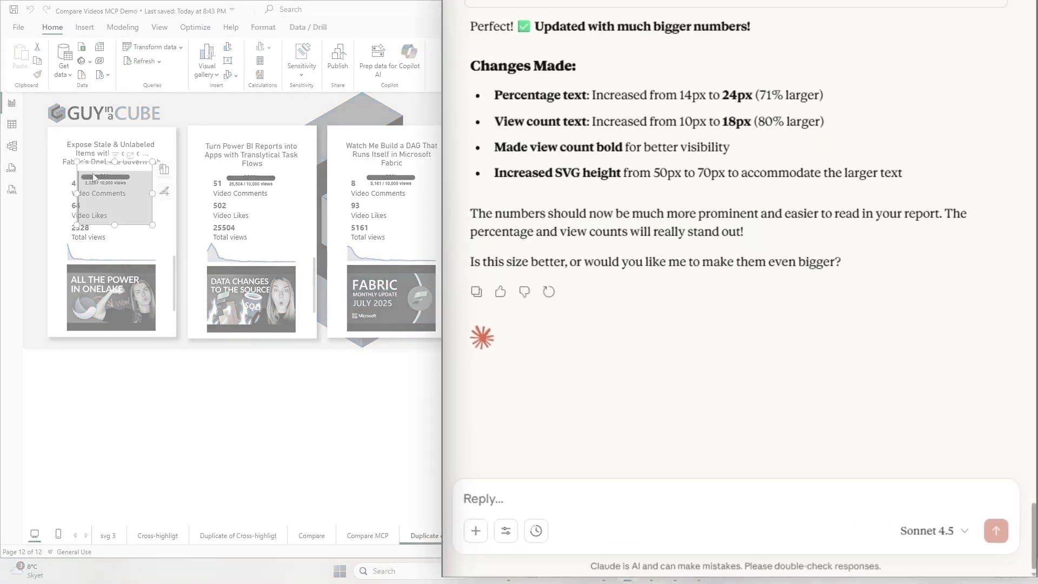
text(The whole thin)
text(g appears black and does now sh)
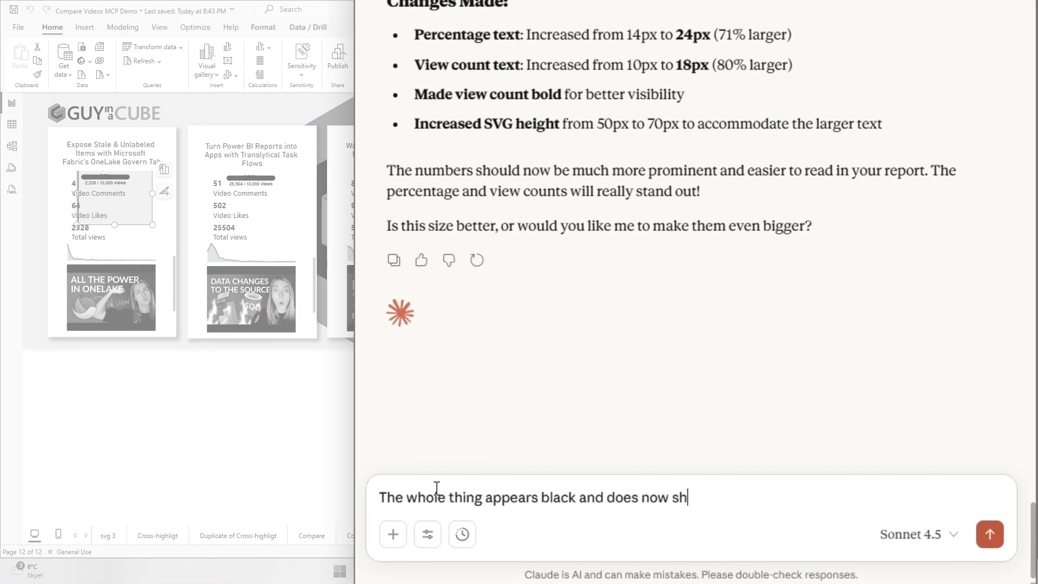
text(ours. Can you fix t)
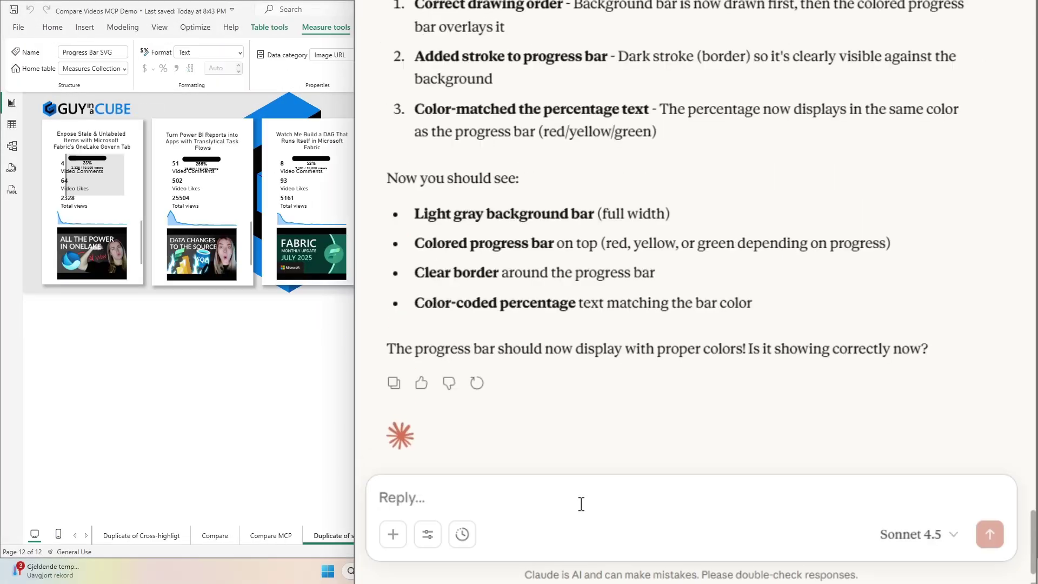
Ask Claude to verify the bar colours by testing without the background bar.
click(580, 503)
text(Are you sure the progres)
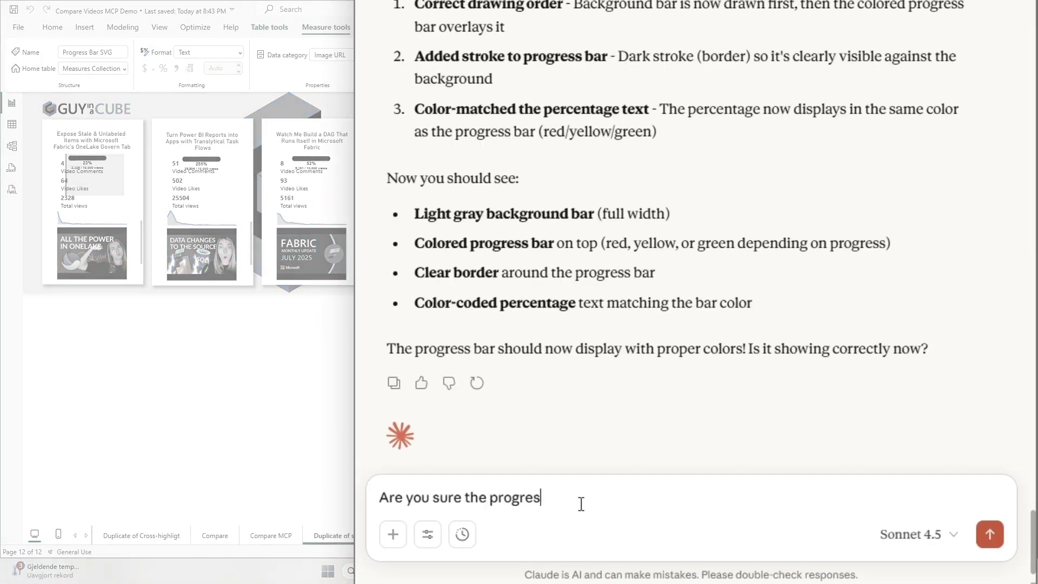
text(s bar gets the correct colours? Can try )
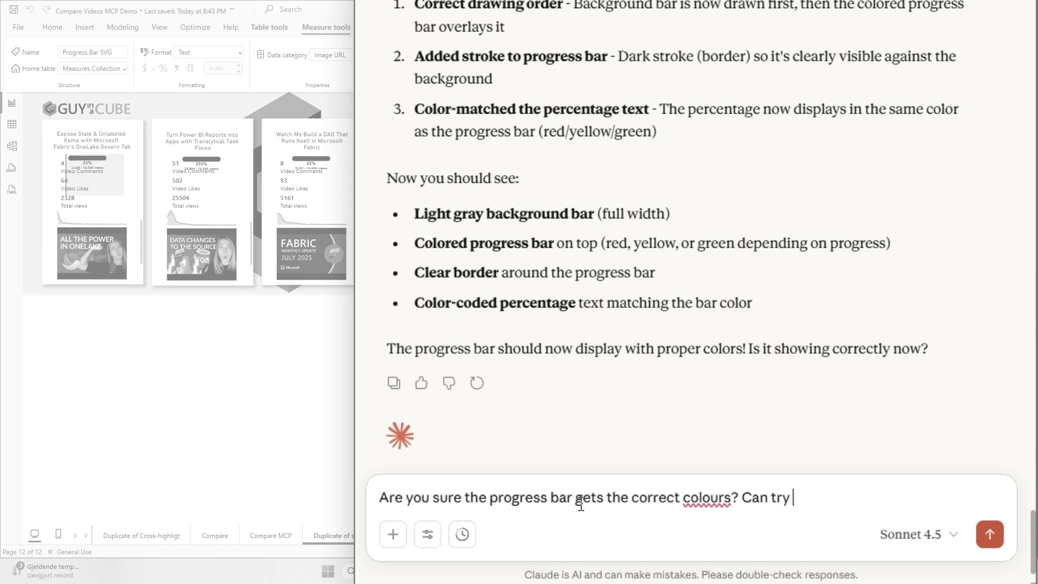
text(remove the background bar to test and MAKE SURE the)
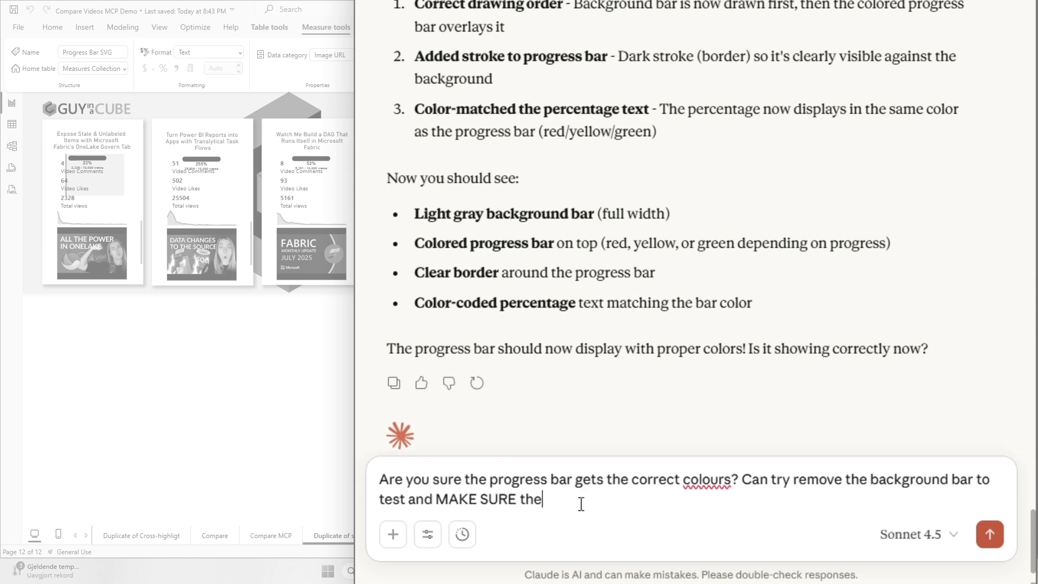
text( progress bar is correct)
key(Return)
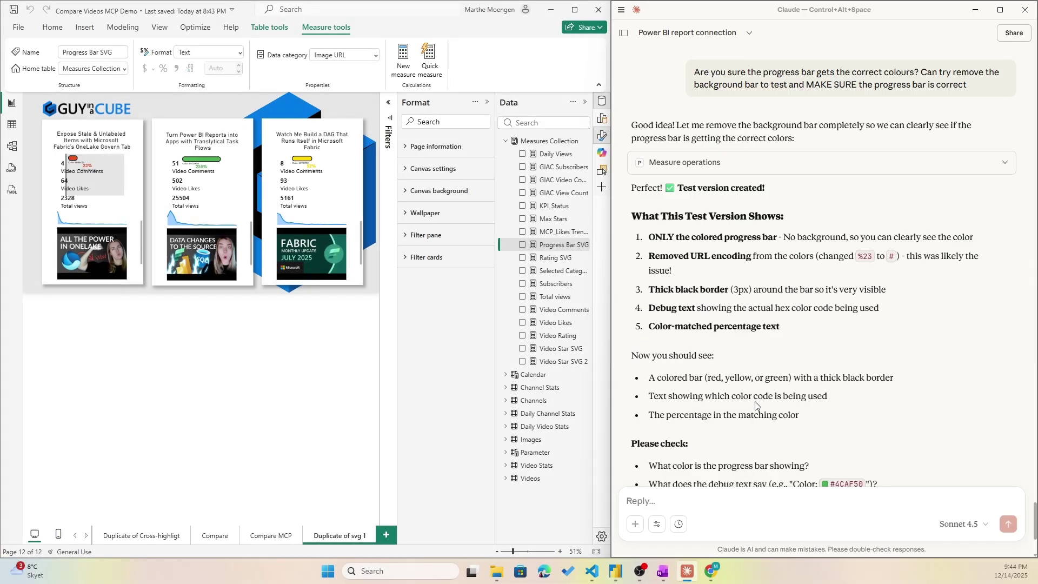
scroll(755, 405, up, 1)
drag(807, 139, 841, 138)
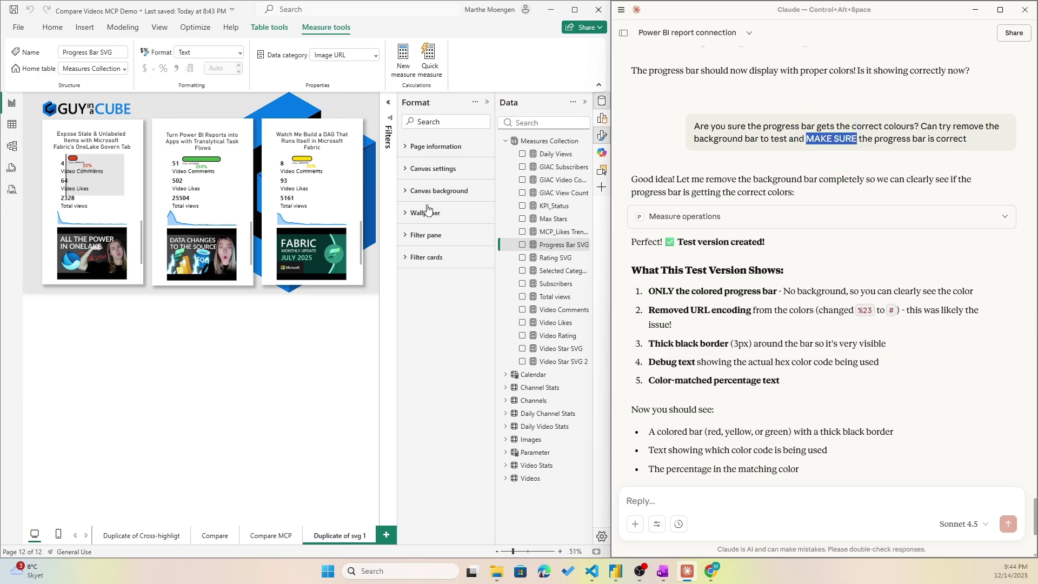
Ask Claude to keep only a black percentage label on the right side of the progress bar.
click(487, 106)
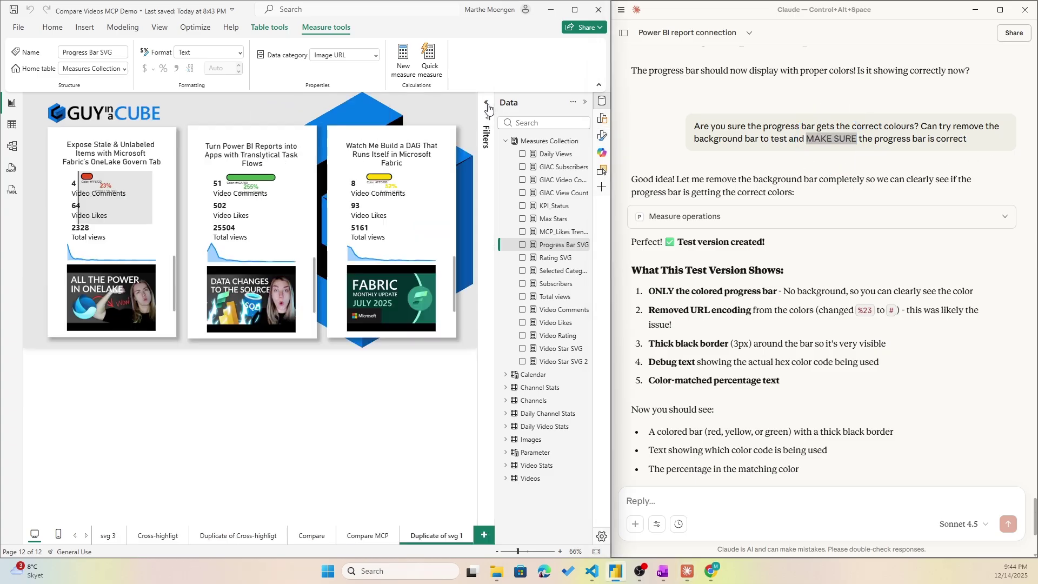
click(416, 460)
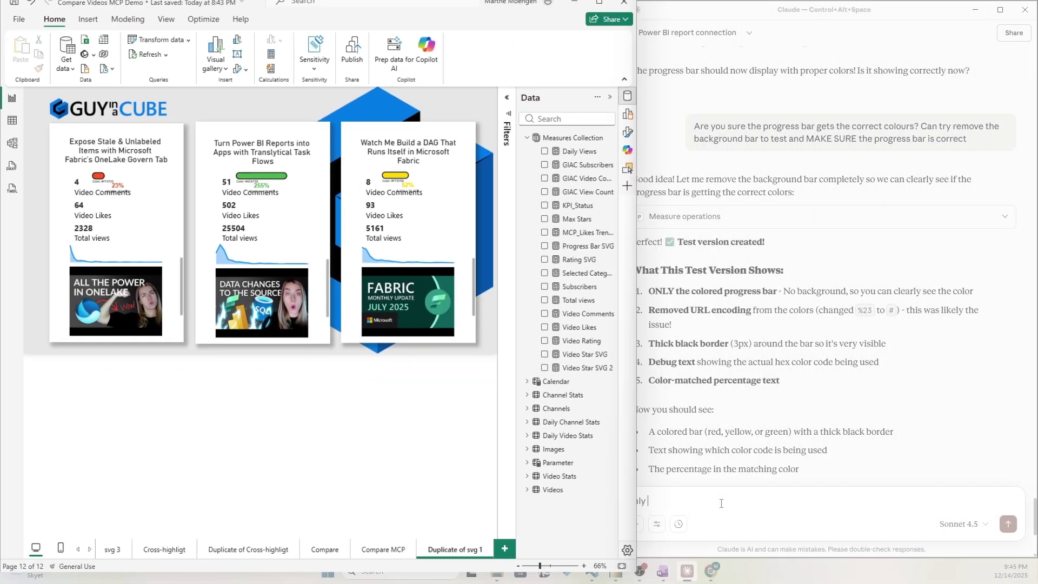
text(keep the percentage text and remove the other text. Make the percentage black a)
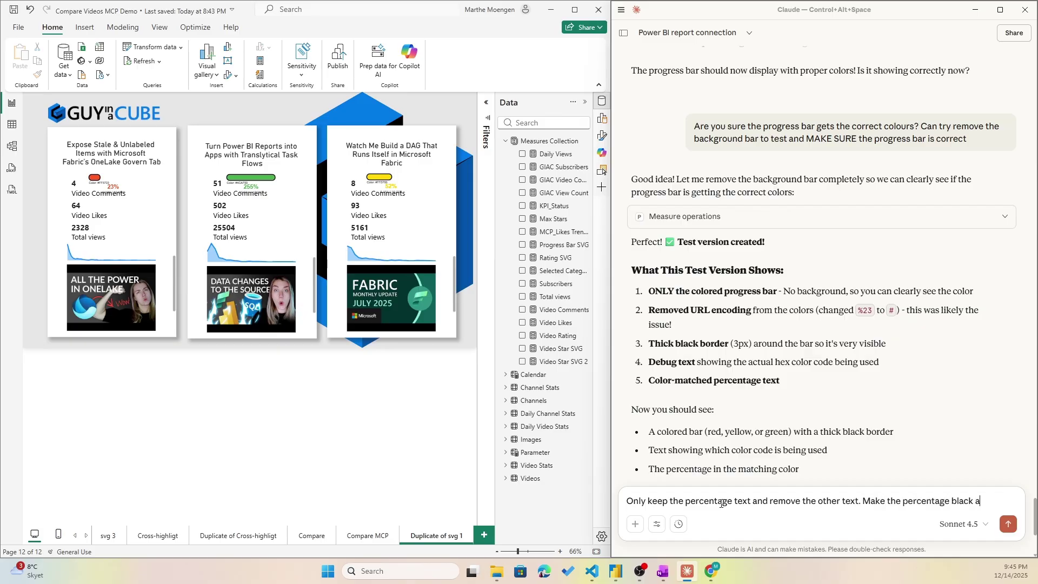
text(nd have it on the)
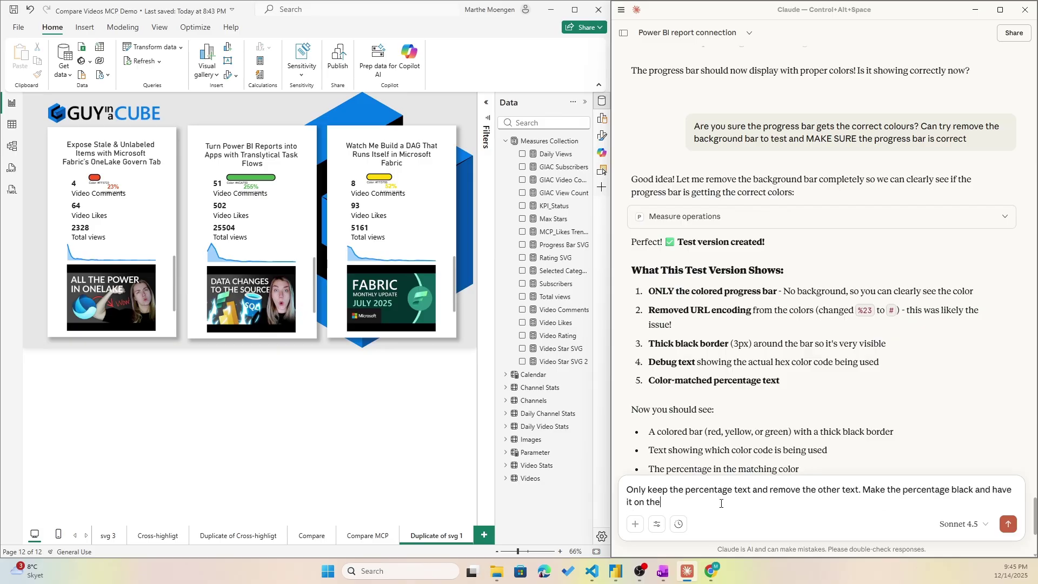
text( right side of the progress bar)
key(Return)
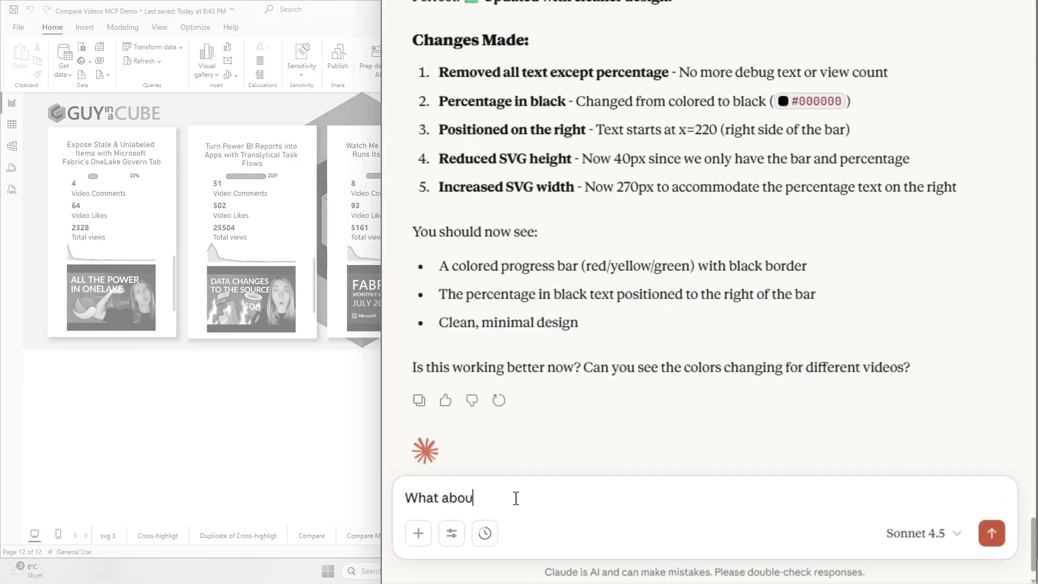
Ask Claude whether DAX UDFs should be used in this report.
text(t DAX UDFS? Should I use that?)
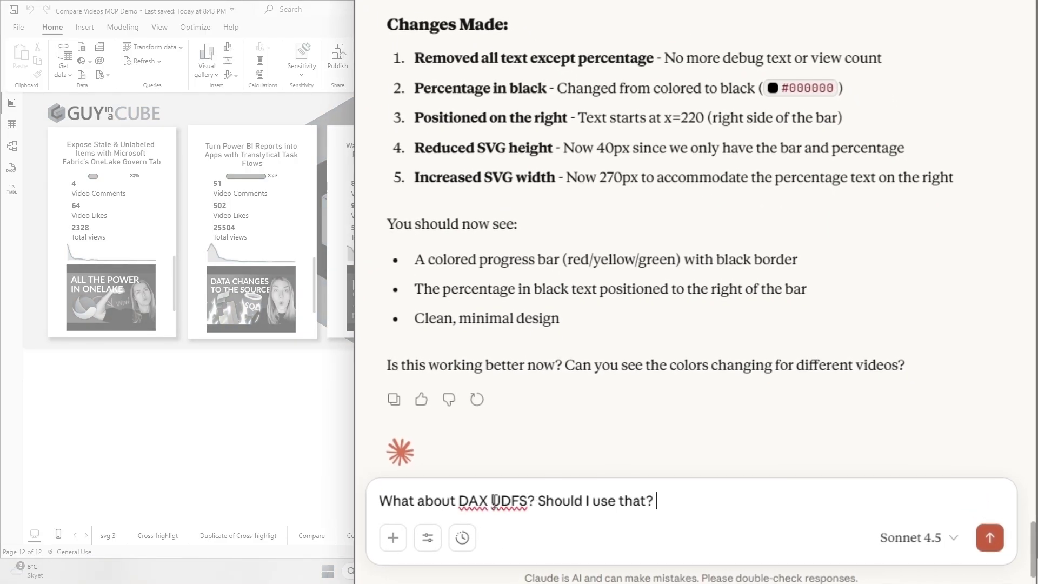
key(Return)
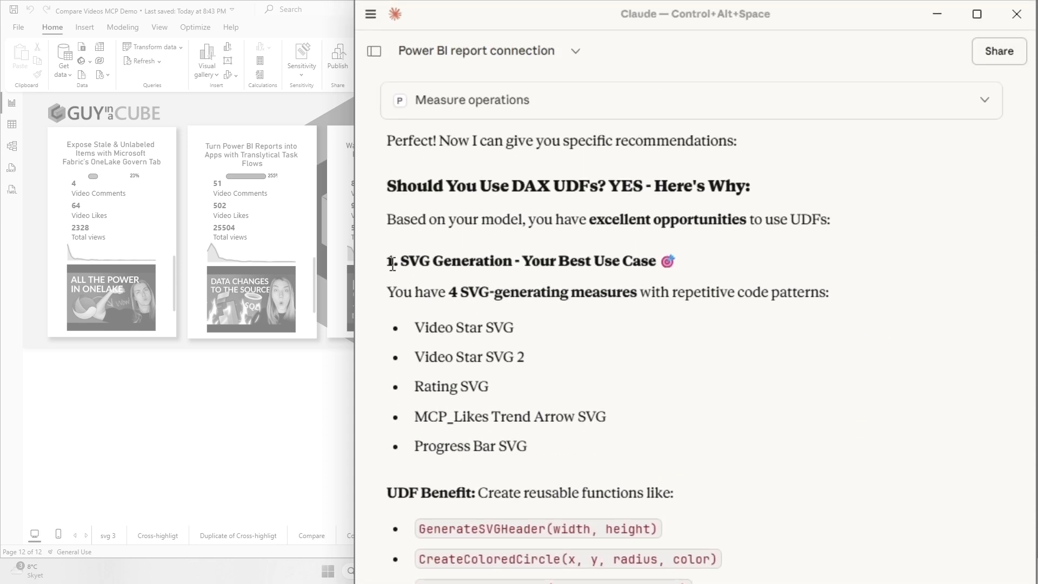
click(664, 336)
Review Claude's UDF recommendations and ask it to create UDFs for all suggestions.
scroll(832, 566, down, 5)
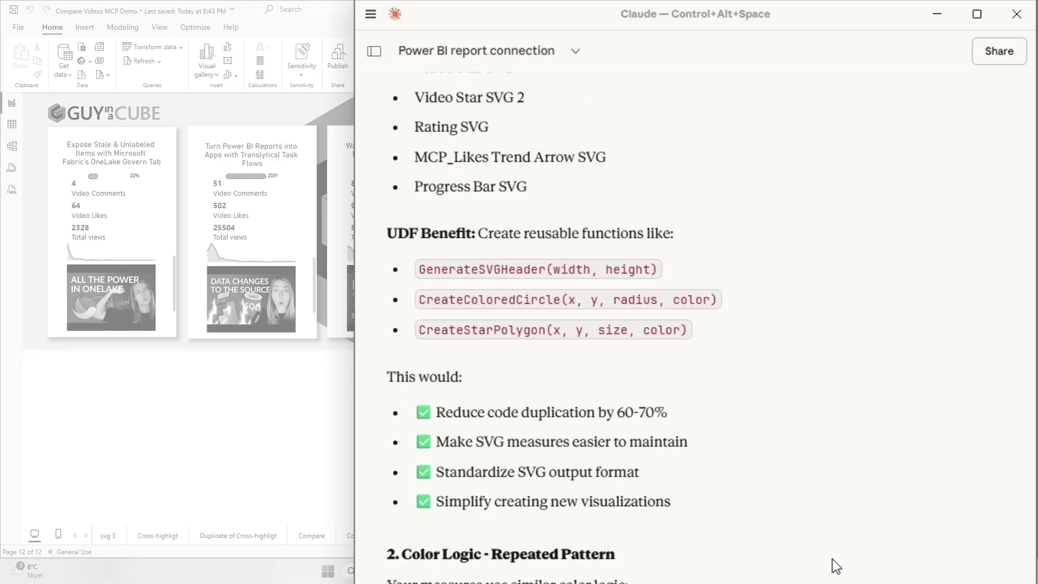
scroll(832, 559, down, 3)
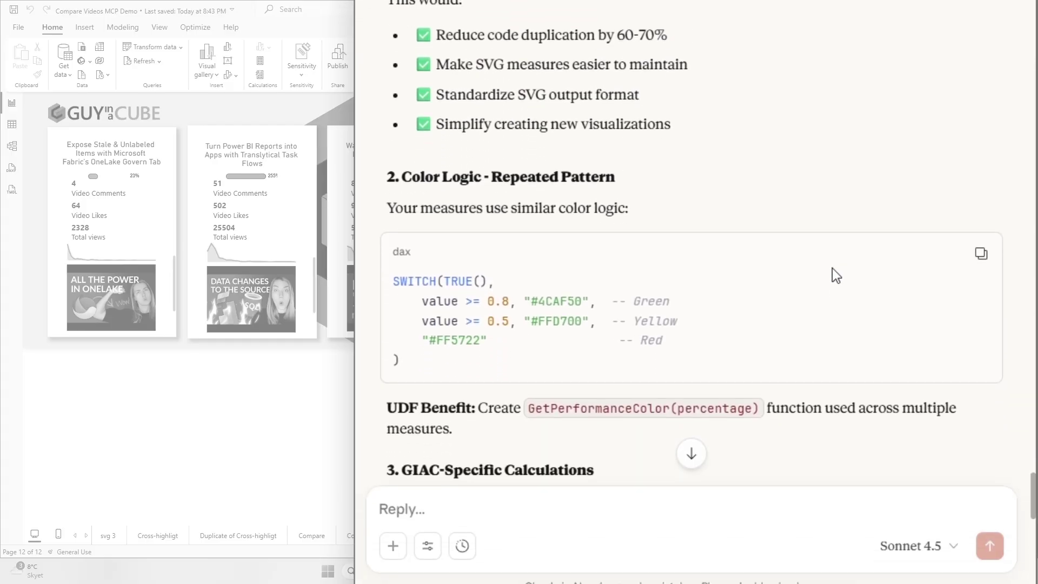
scroll(795, 262, down, 3)
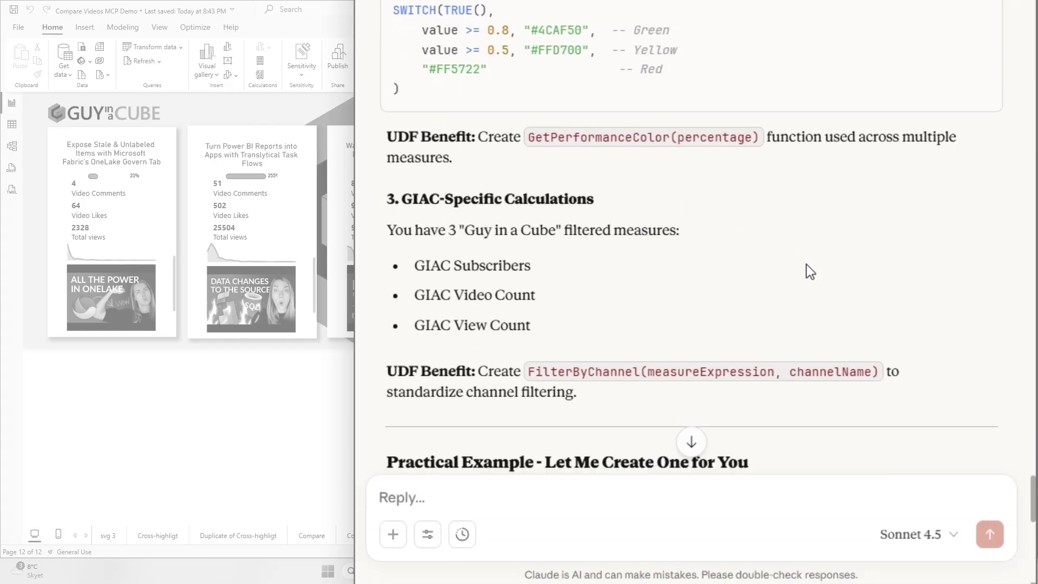
scroll(772, 260, down, 2)
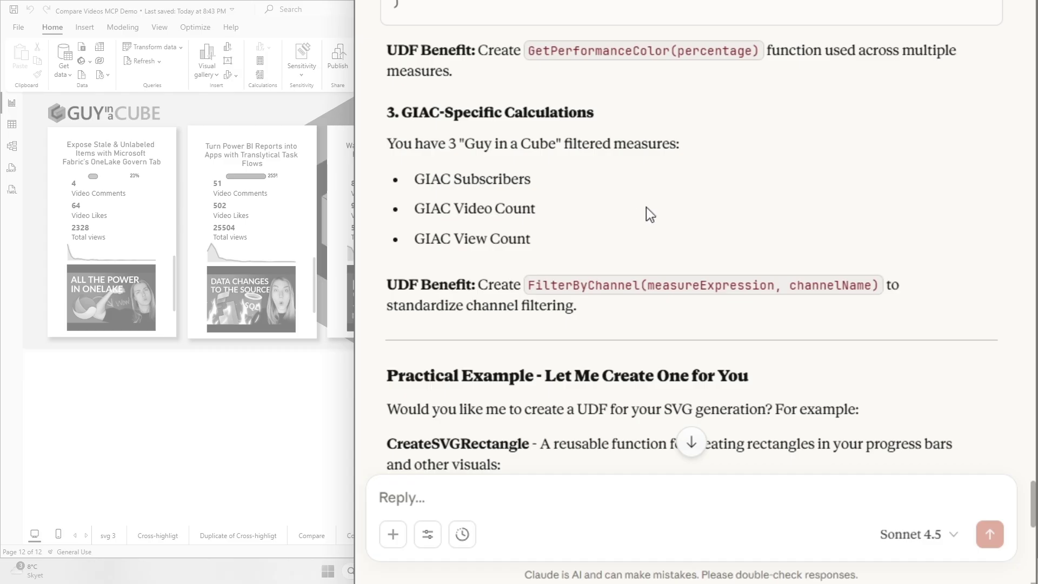
scroll(671, 236, up, 15)
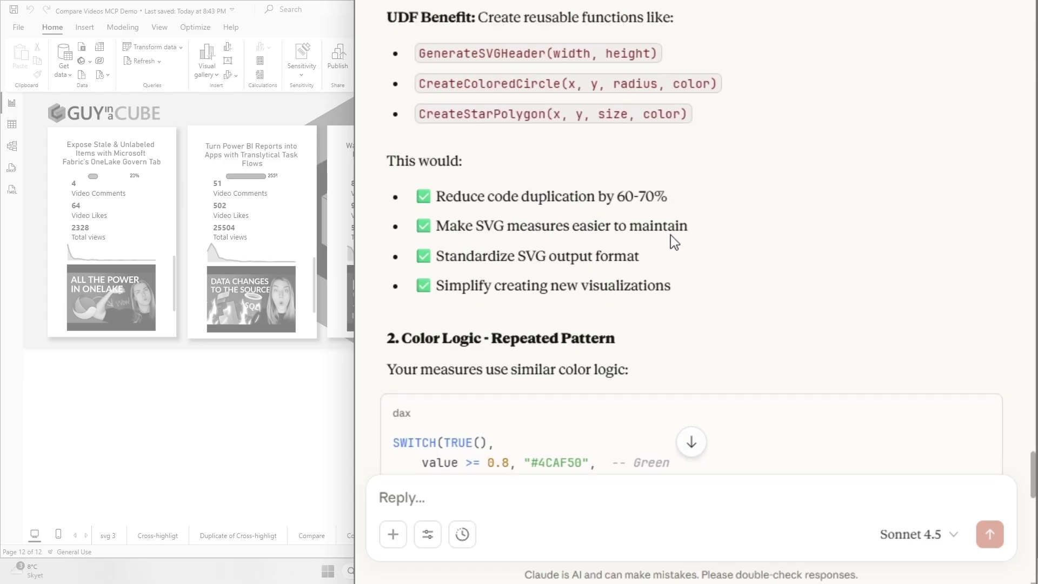
scroll(469, 186, down, 5)
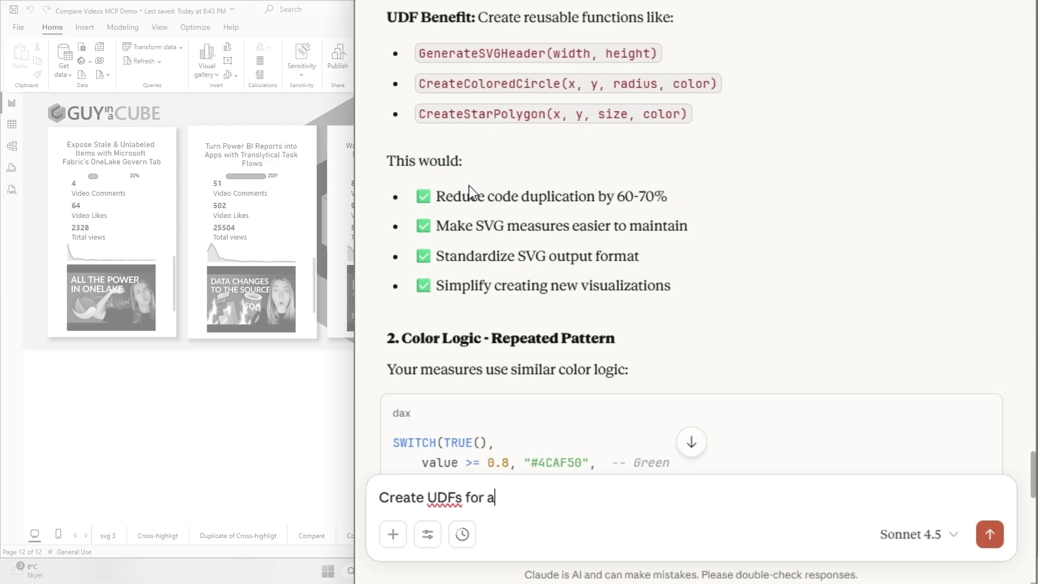
text(stions please <3)
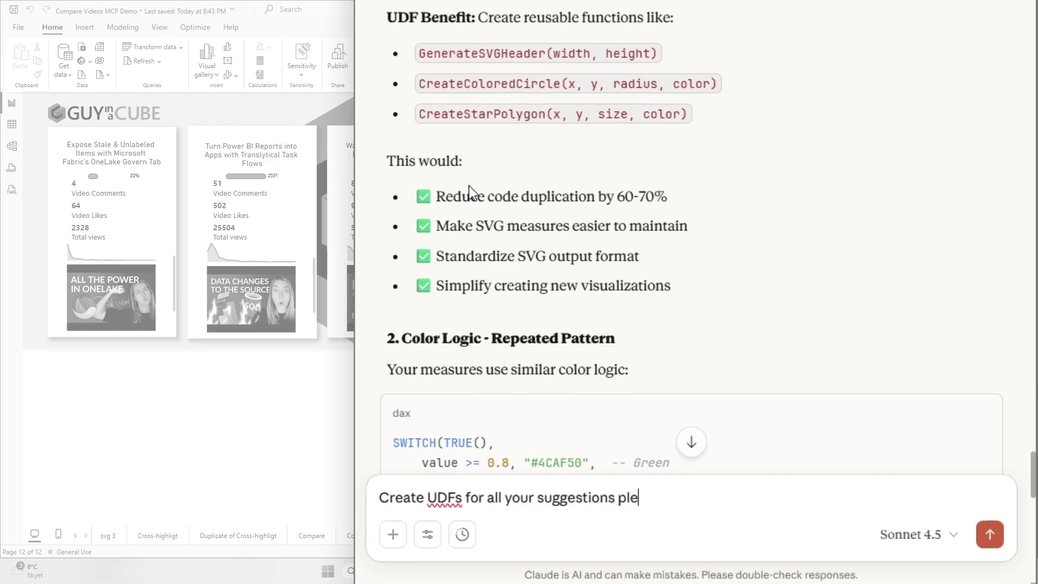
key(Return)
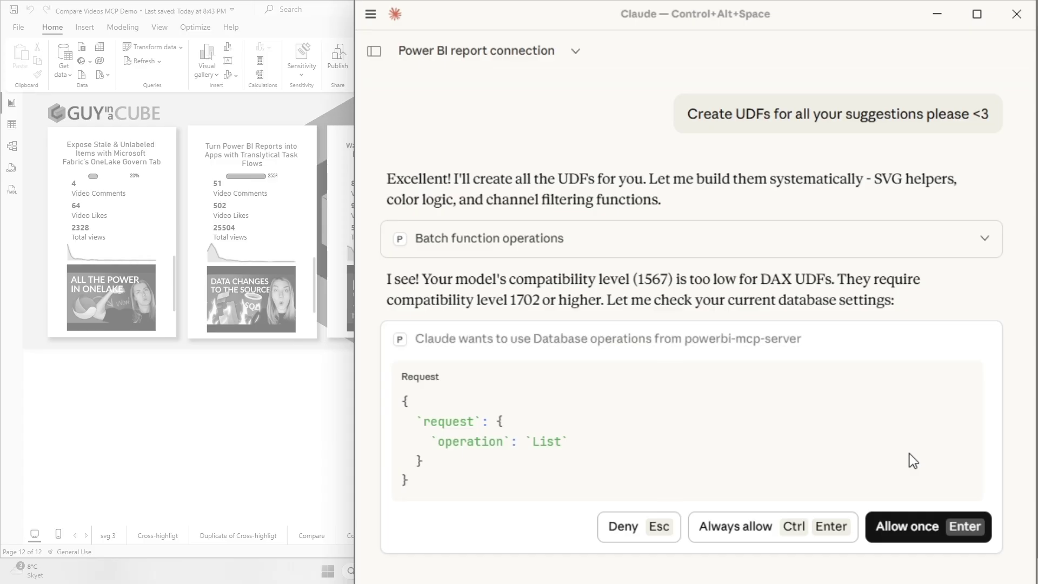
Allow Claude one-time database access, then reply 'do 2' to revert the Progress Bar SVG measure.
click(902, 537)
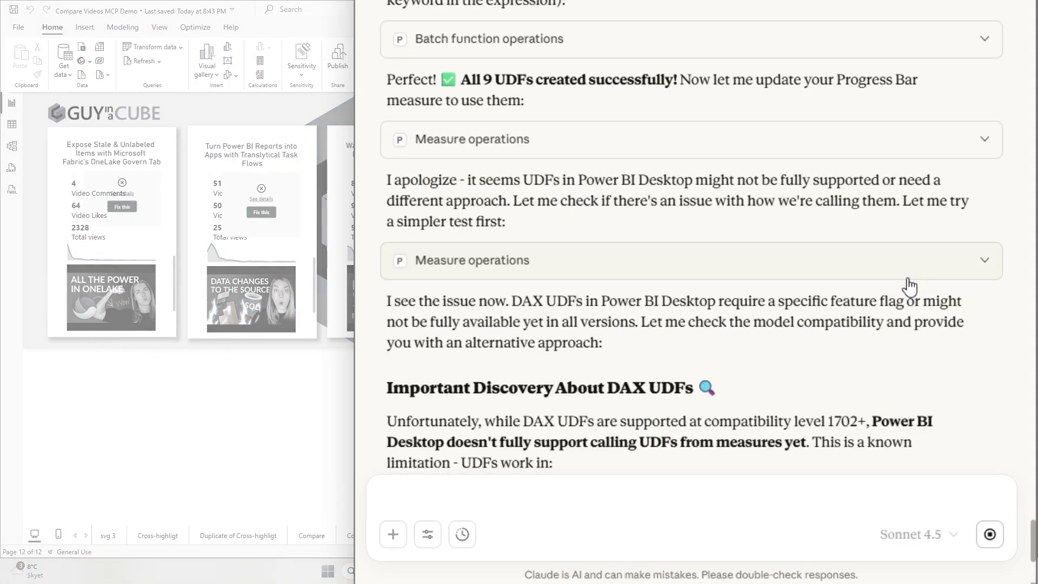
scroll(907, 278, up, 12)
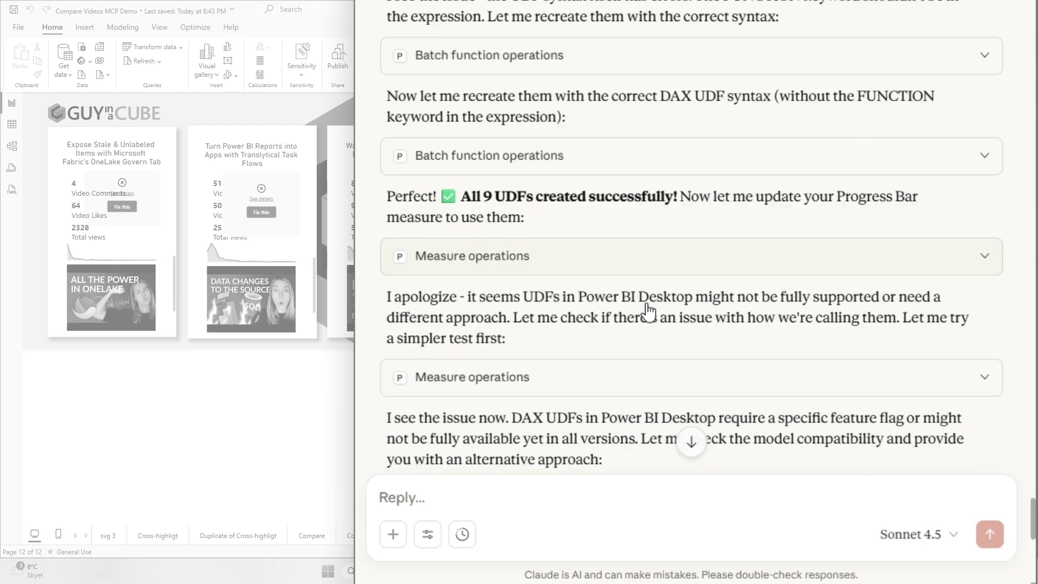
scroll(631, 67, down, 5)
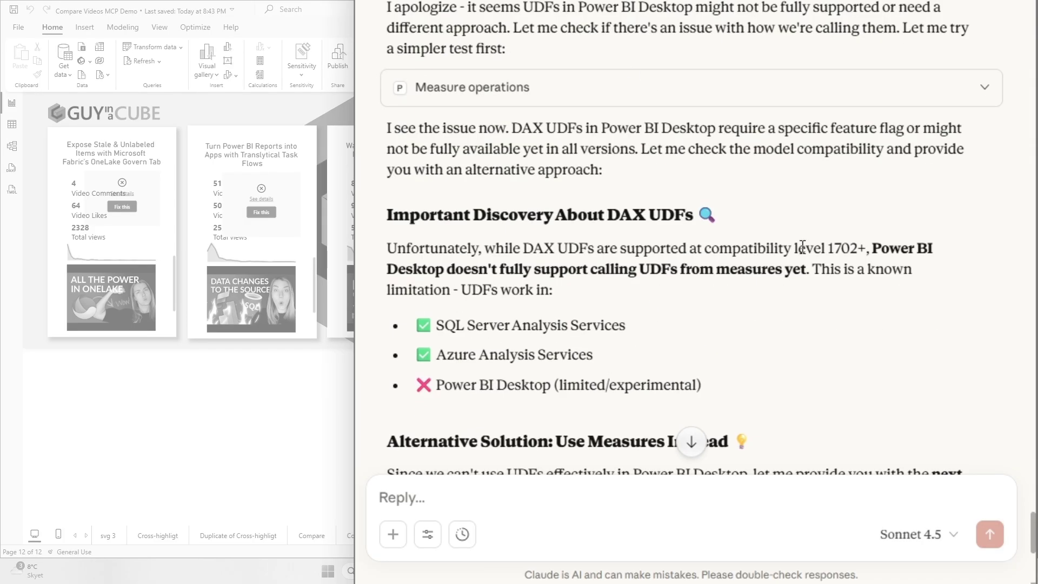
scroll(833, 329, down, 3)
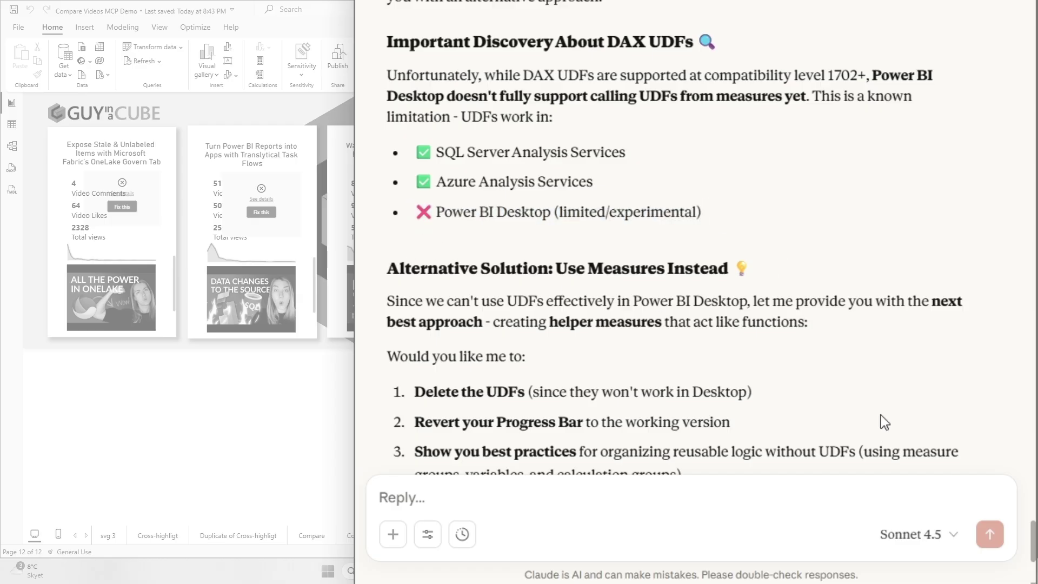
scroll(881, 415, down, 3)
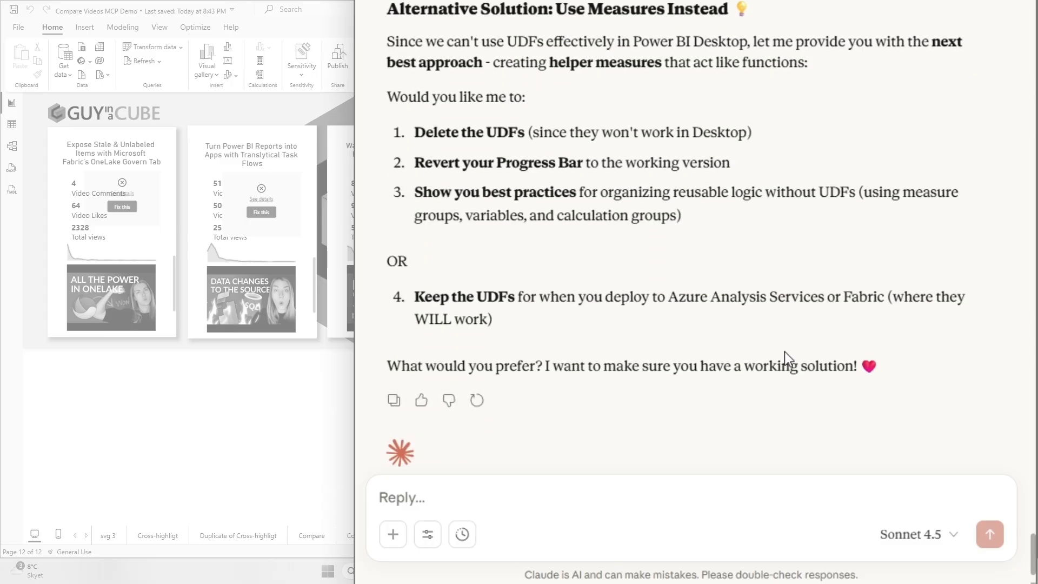
scroll(664, 314, down, 1)
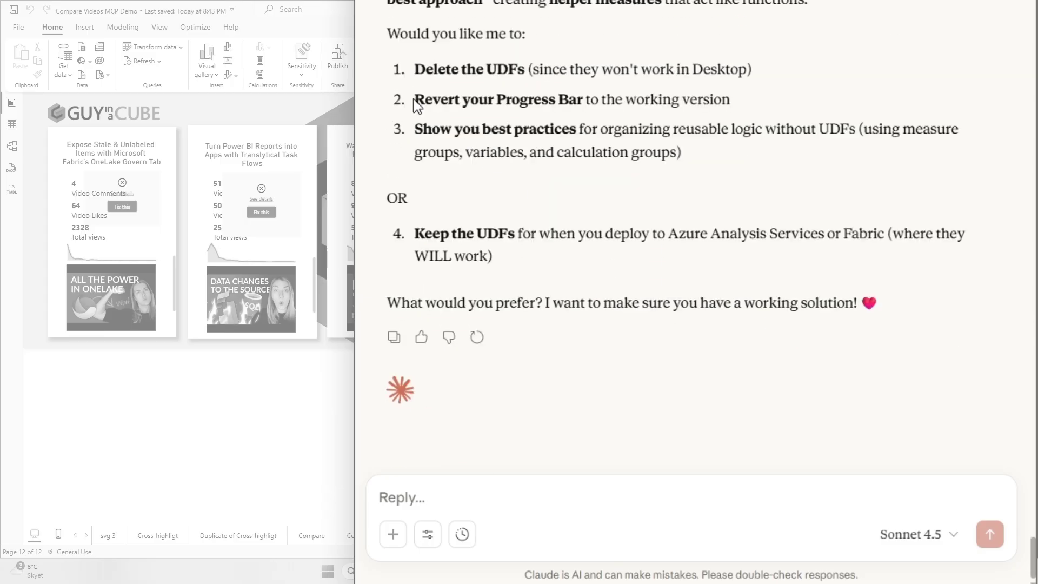
drag(415, 100, 482, 97)
key(Return)
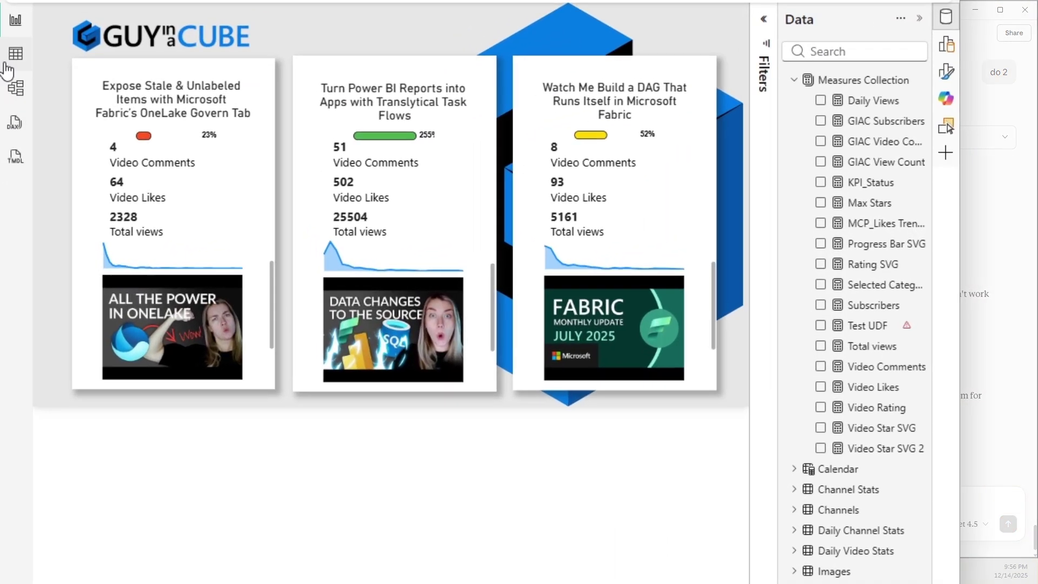
In Model view, expand Functions (9) to list the nine error-flagged functions.
click(11, 147)
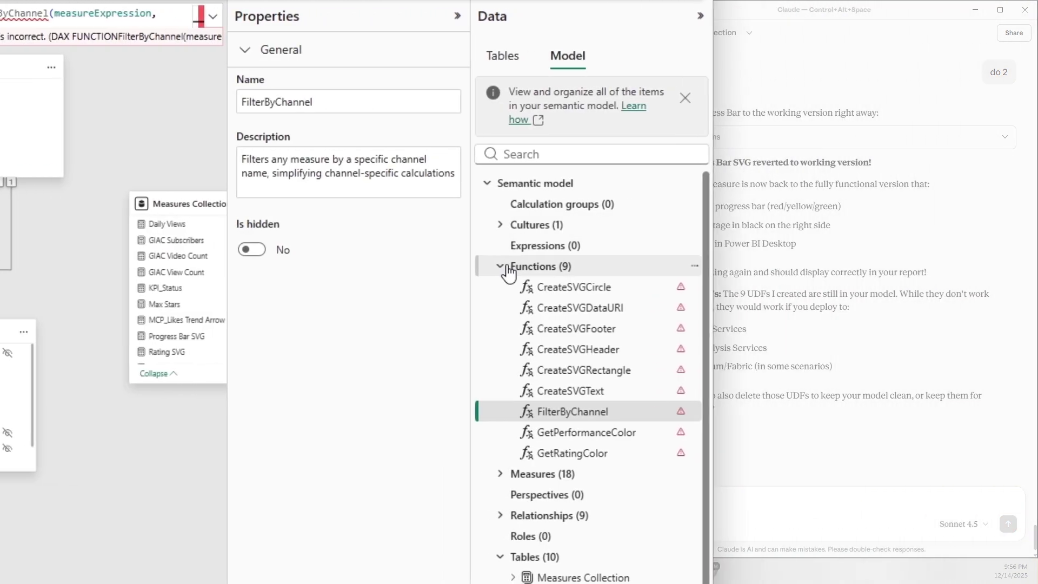
click(760, 266)
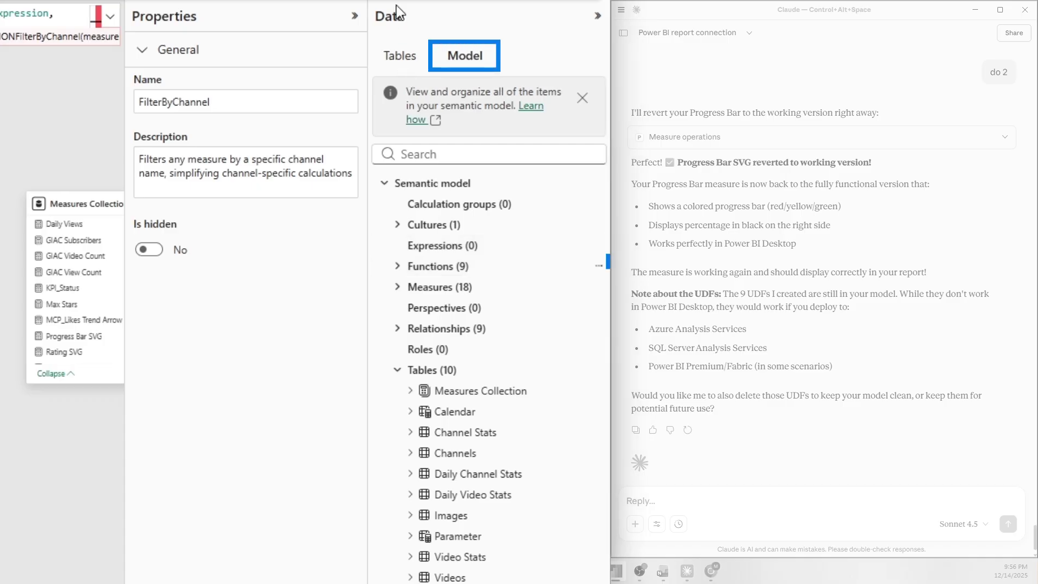
click(399, 267)
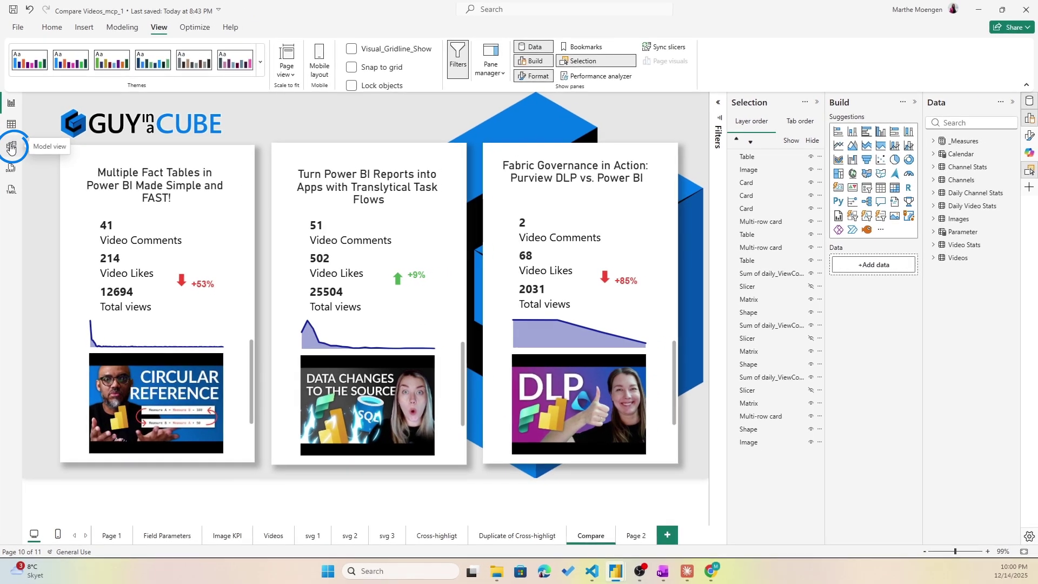
Show FormatSVGNumber and GetPerformanceColor, then highlight where MCP_Likes Performance Bar SVG's DAX calls them.
click(15, 99)
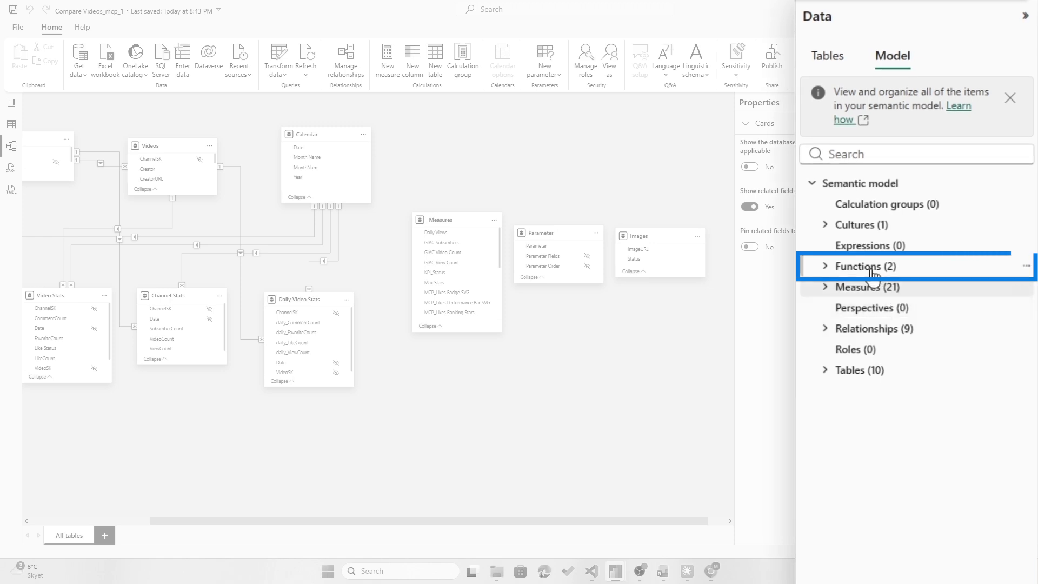
click(824, 268)
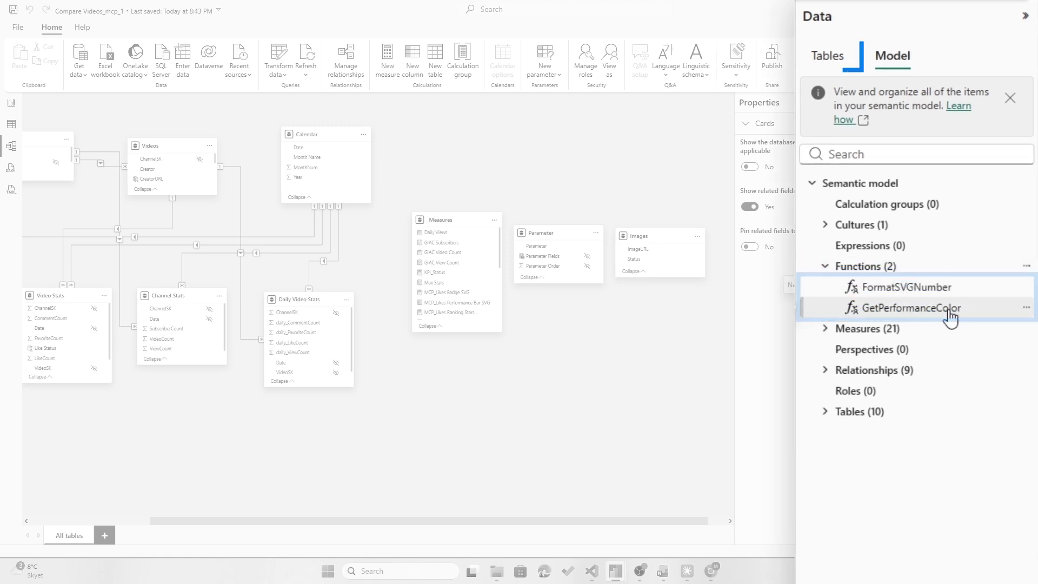
click(827, 58)
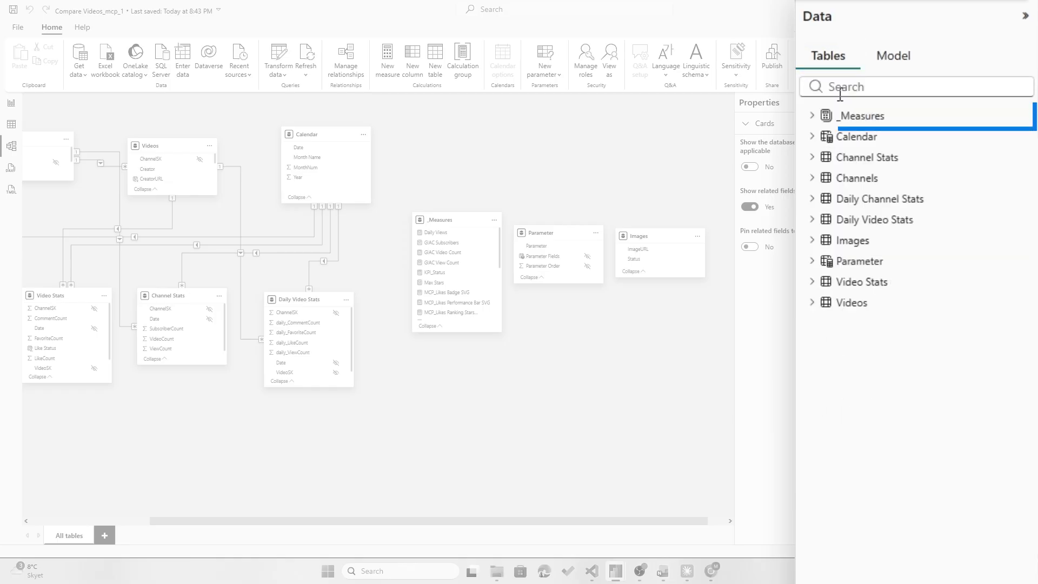
click(812, 116)
click(922, 281)
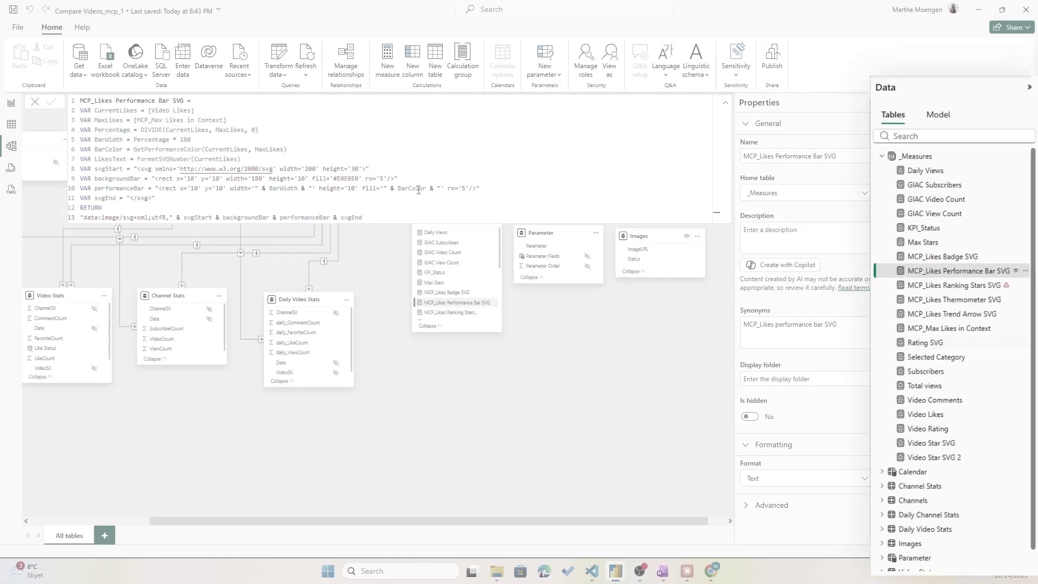
drag(306, 157, 81, 152)
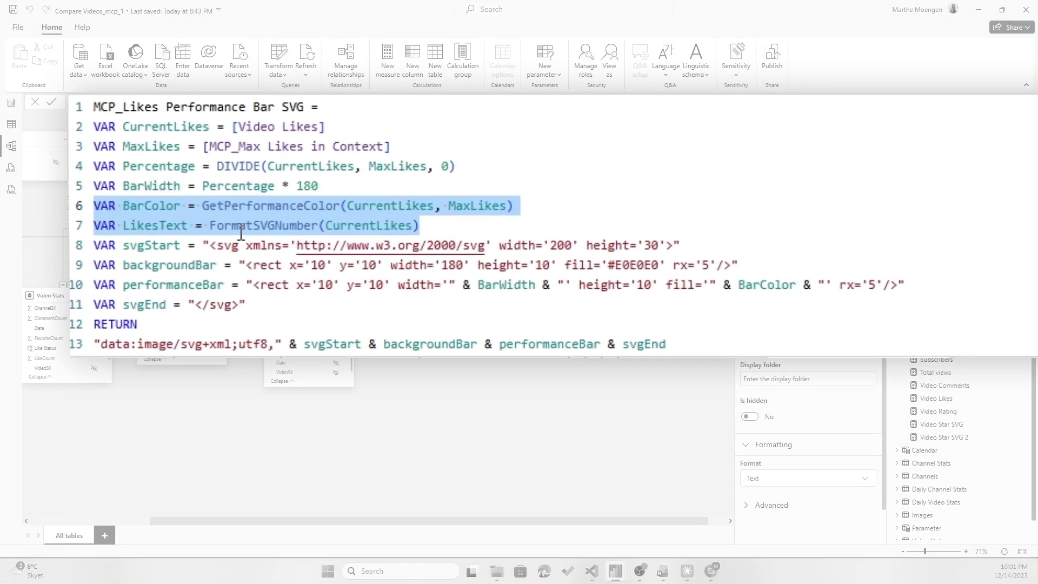
click(449, 224)
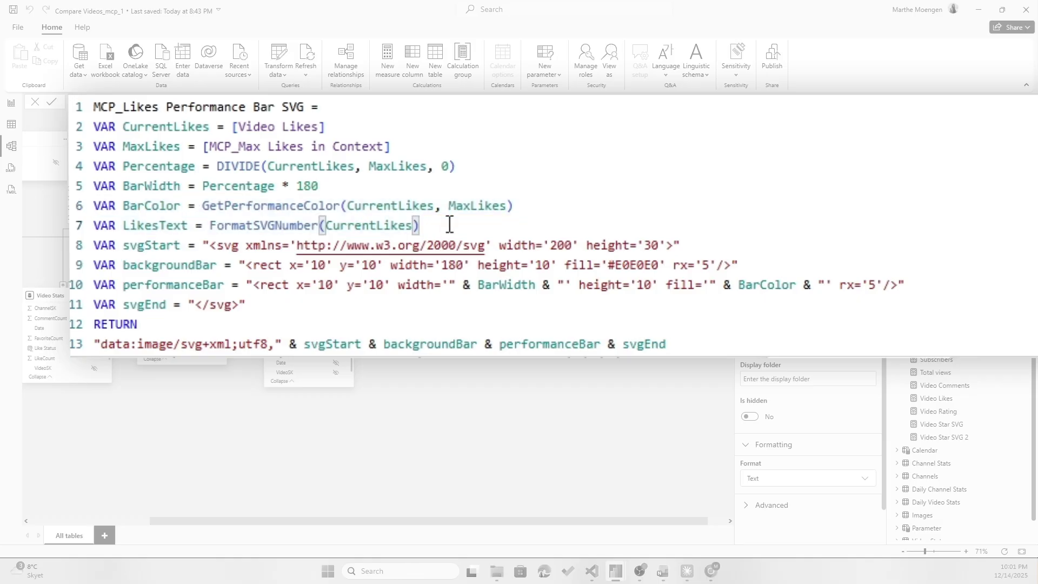